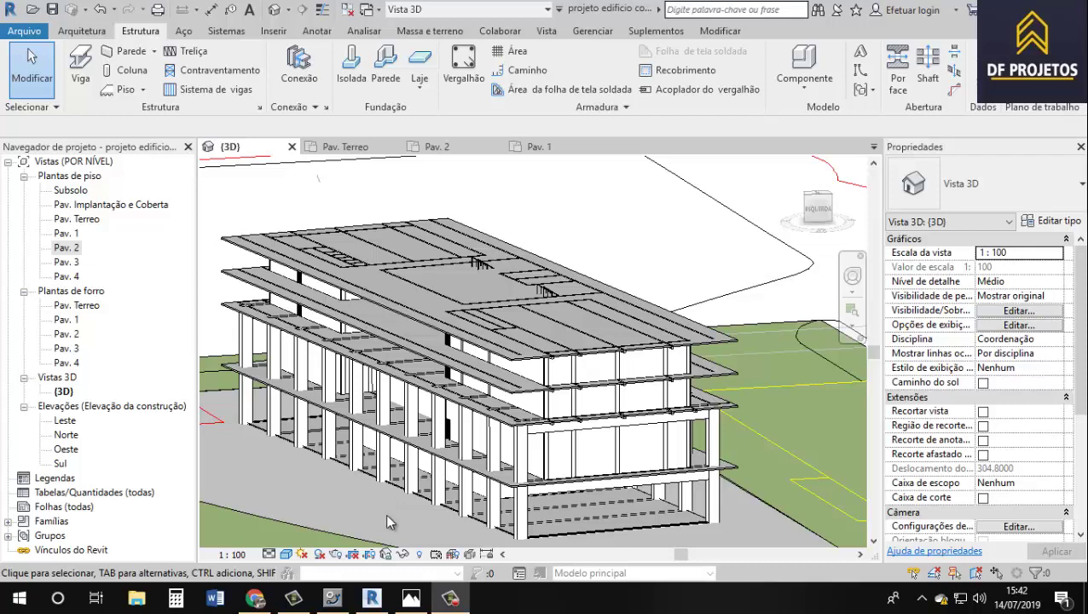
- Orbit and zoom the 3D model to inspect the building from several angles
{"action": "left_click", "coordinate": [450, 598]}
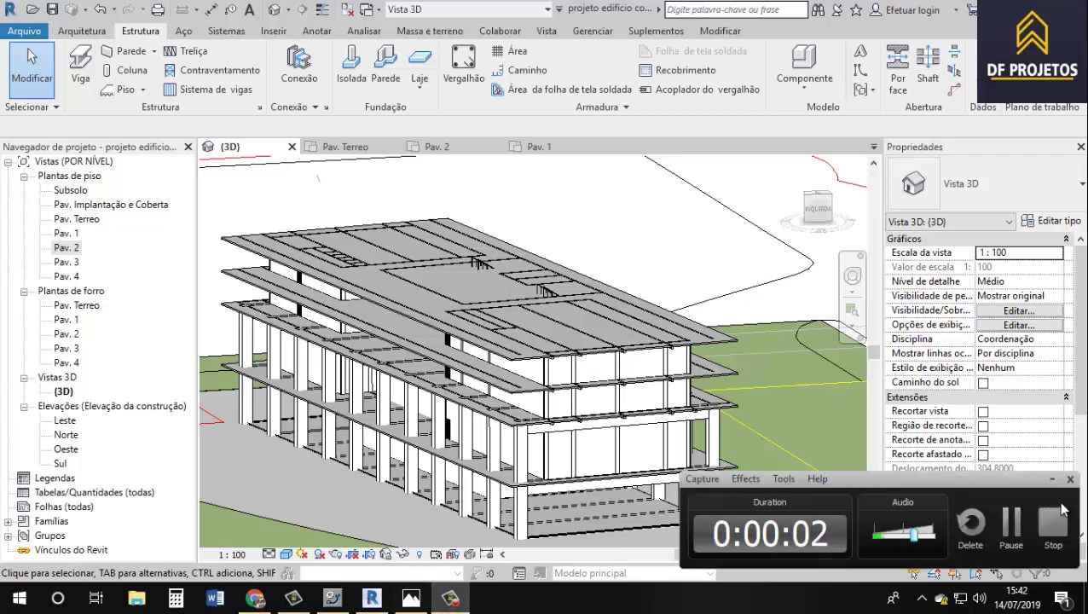
{"action": "left_click", "coordinate": [1051, 480]}
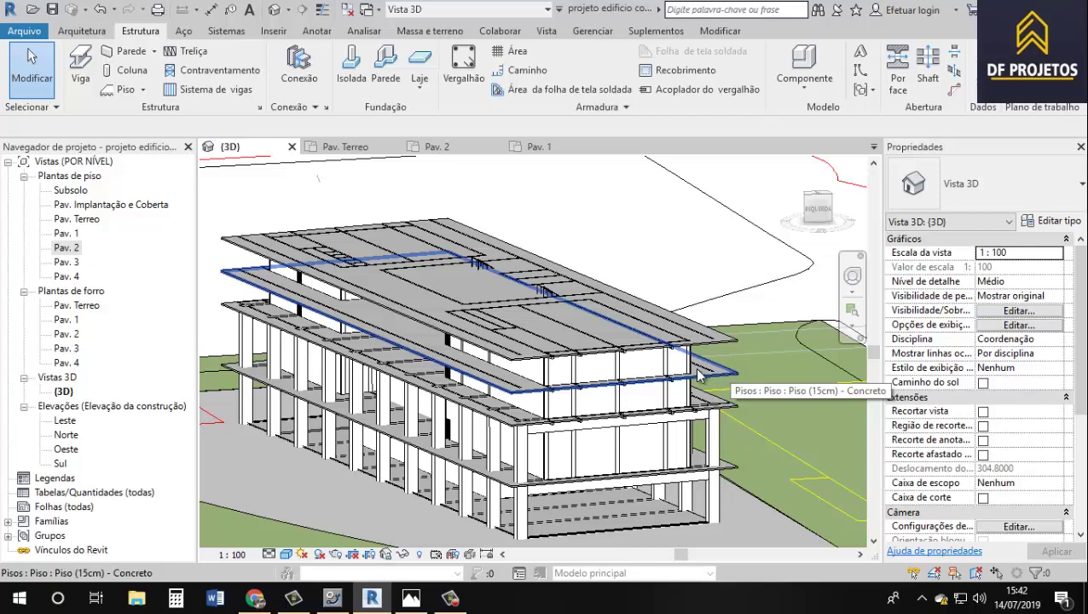
{"action": "scroll", "coordinate": [570, 373], "scroll_direction": "down", "scroll_amount": 1}
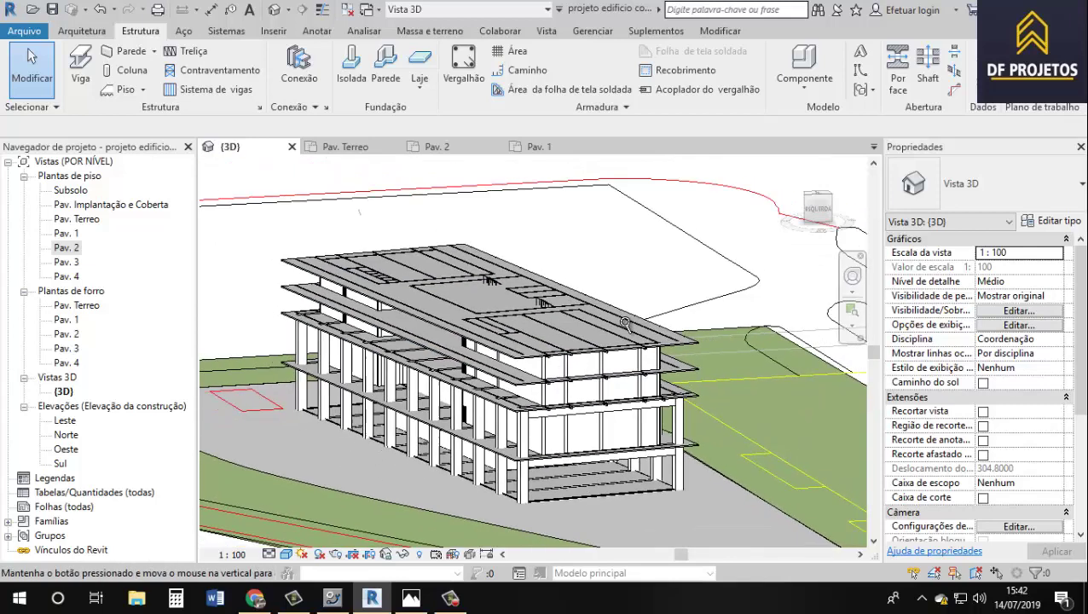
{"action": "scroll", "coordinate": [597, 367], "scroll_direction": "down", "scroll_amount": 1}
{"action": "mouse_move", "coordinate": [597, 401]}
{"action": "middle_mouse_down", "text": "shift"}
{"action": "mouse_move", "coordinate": [553, 398]}
{"action": "mouse_move", "coordinate": [480, 345]}
{"action": "mouse_move", "coordinate": [348, 408]}
{"action": "middle_mouse_up", "text": "shift"}
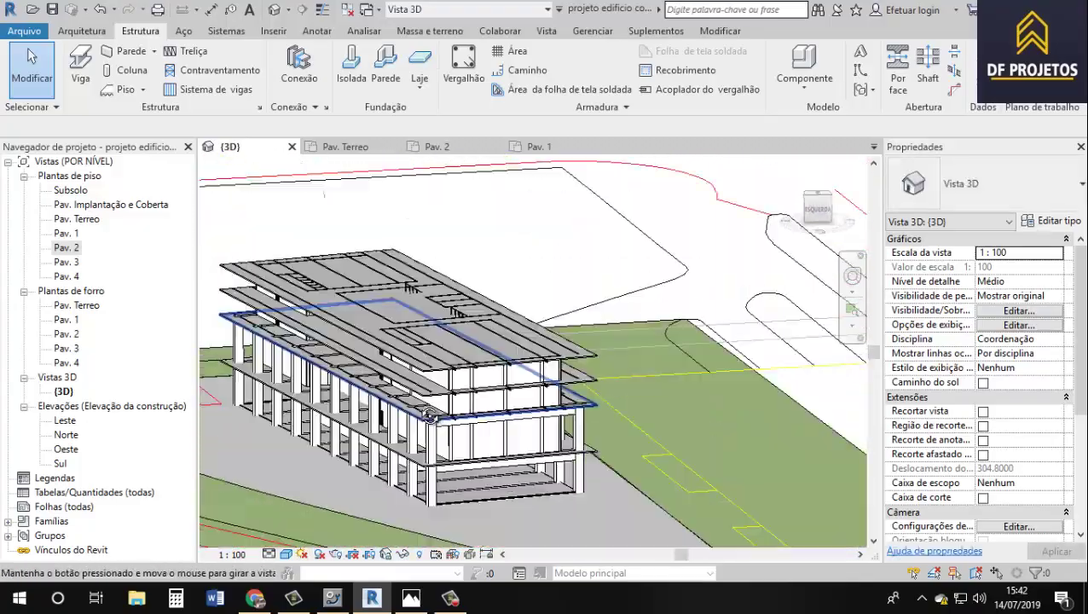
{"action": "mouse_move", "coordinate": [577, 364]}
{"action": "middle_mouse_down", "text": "shift"}
{"action": "mouse_move", "coordinate": [354, 415]}
{"action": "mouse_move", "coordinate": [672, 410]}
{"action": "mouse_move", "coordinate": [437, 343]}
{"action": "middle_mouse_up", "text": "shift"}
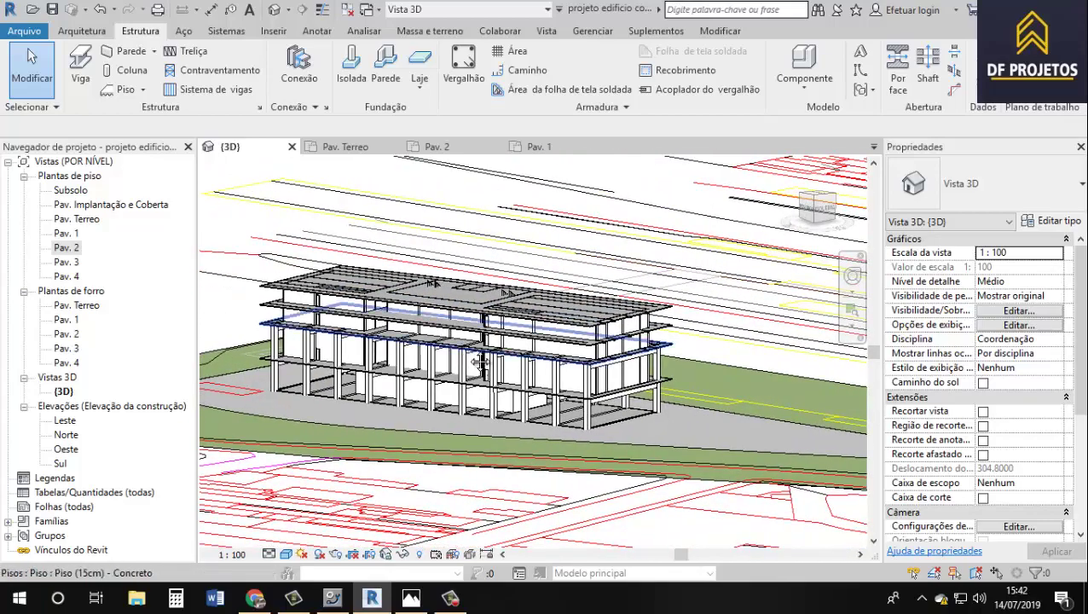
{"action": "scroll", "coordinate": [436, 343], "scroll_direction": "up", "scroll_amount": 4}
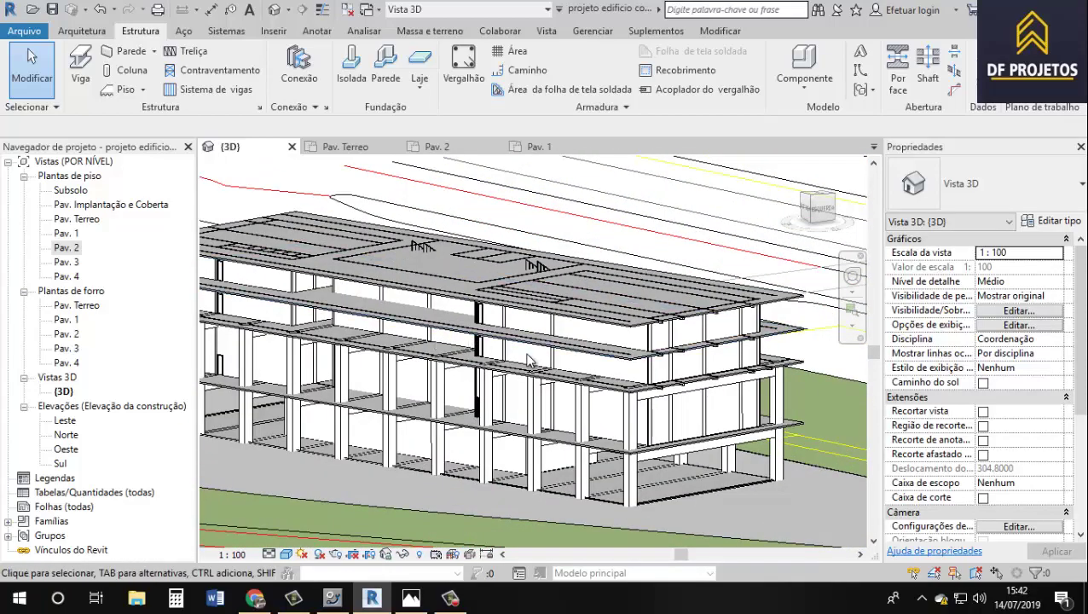
{"action": "scroll", "coordinate": [461, 341], "scroll_direction": "down", "scroll_amount": 3}
{"action": "mouse_move", "coordinate": [461, 341]}
{"action": "middle_mouse_down", "text": "shift"}
{"action": "mouse_move", "coordinate": [525, 369]}
{"action": "mouse_move", "coordinate": [212, 300]}
{"action": "middle_mouse_up", "text": "shift"}
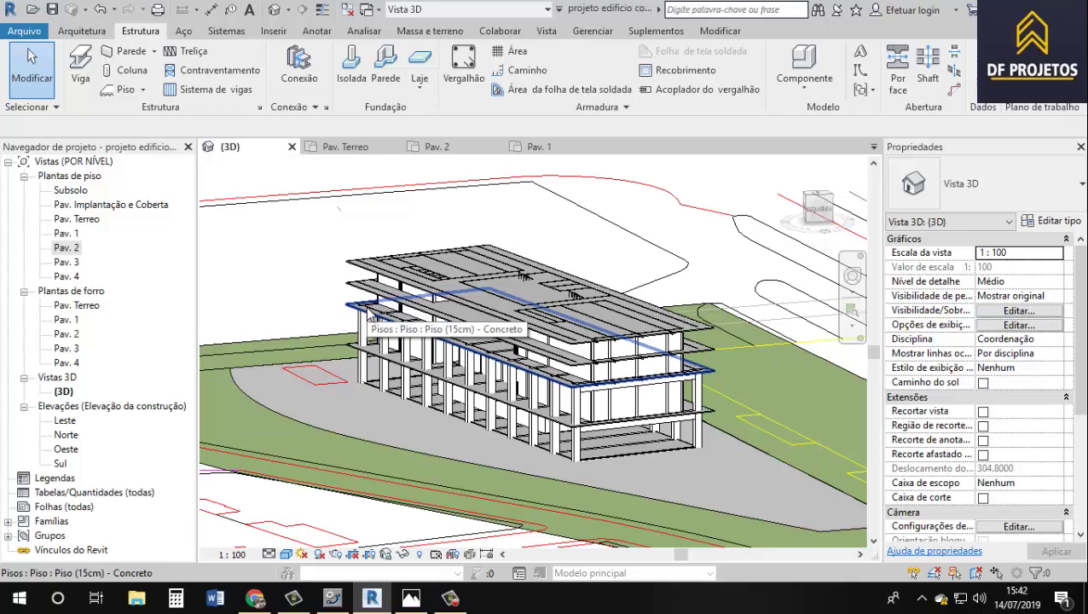
{"action": "scroll", "coordinate": [597, 333], "scroll_direction": "up", "scroll_amount": 2}
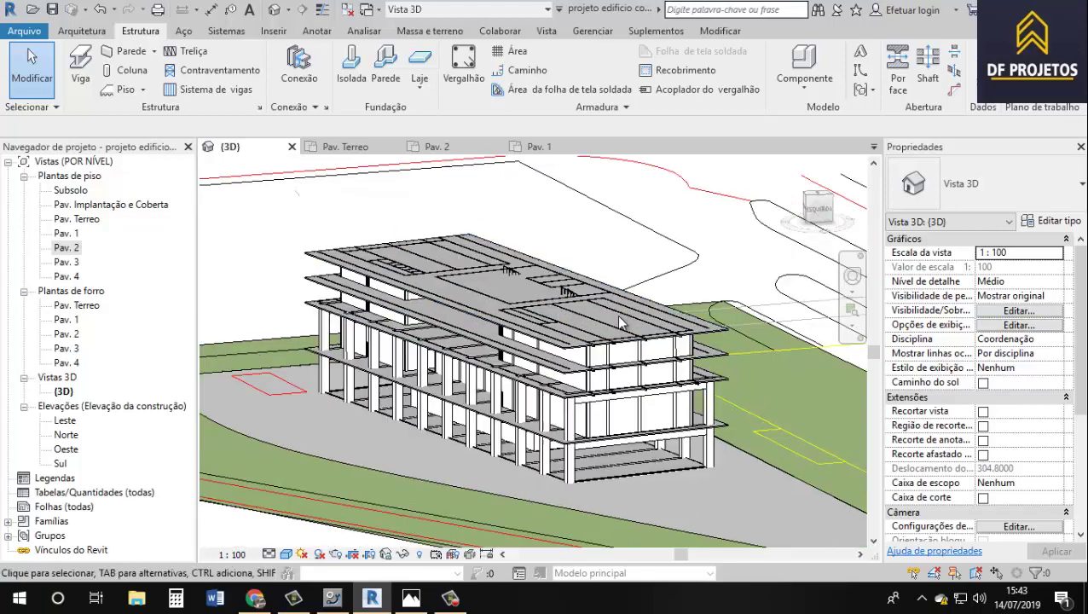
{"action": "scroll", "coordinate": [618, 335], "scroll_direction": "up", "scroll_amount": 3}
{"action": "scroll", "coordinate": [618, 335], "scroll_direction": "down", "scroll_amount": 2}
{"action": "scroll", "coordinate": [648, 375], "scroll_direction": "down", "scroll_amount": 1}
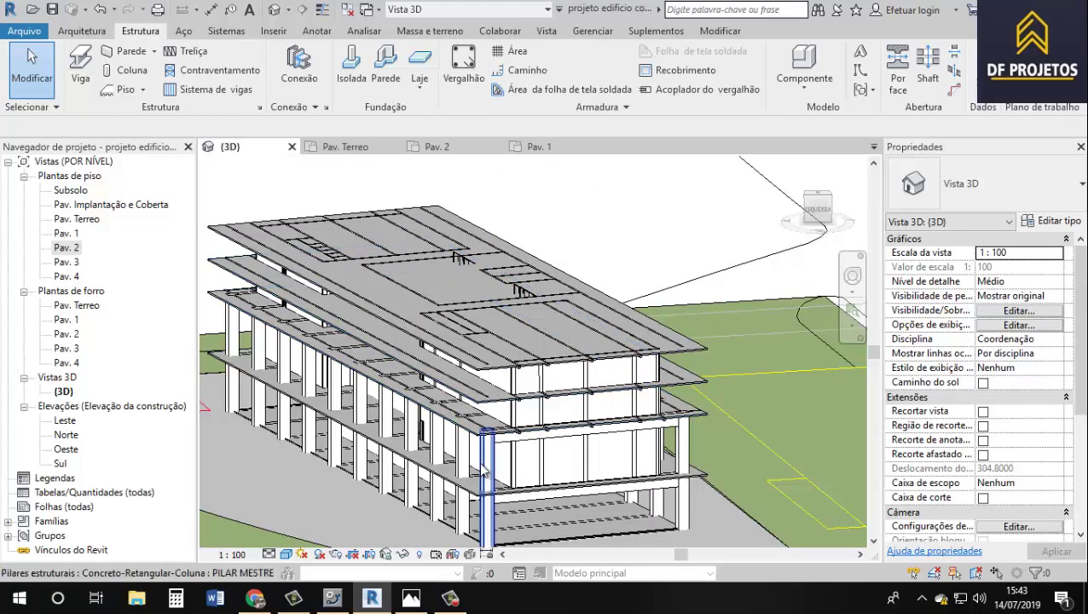
{"action": "left_click", "coordinate": [550, 439]}
{"action": "mouse_move", "coordinate": [549, 440]}
{"action": "middle_mouse_down", "text": "shift"}
{"action": "mouse_move", "coordinate": [554, 430]}
{"action": "mouse_move", "coordinate": [469, 392]}
{"action": "mouse_move", "coordinate": [588, 397]}
{"action": "mouse_move", "coordinate": [559, 394]}
{"action": "middle_mouse_up", "text": "shift"}
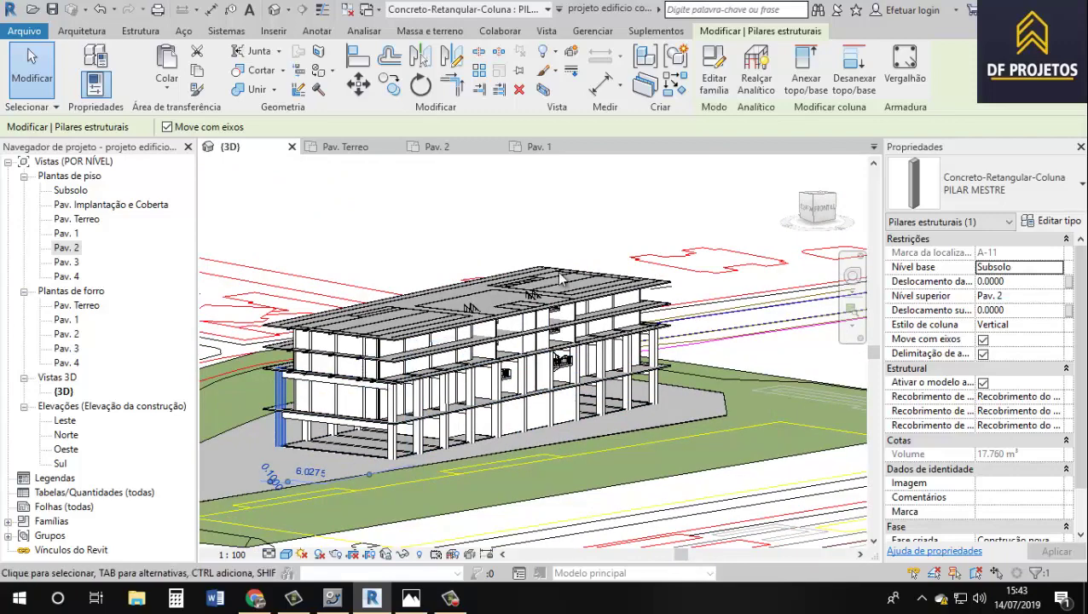
{"action": "mouse_move", "coordinate": [421, 418]}
{"action": "middle_mouse_down", "text": "shift"}
{"action": "mouse_move", "coordinate": [555, 490]}
{"action": "mouse_move", "coordinate": [415, 314]}
{"action": "middle_mouse_up", "text": "shift"}
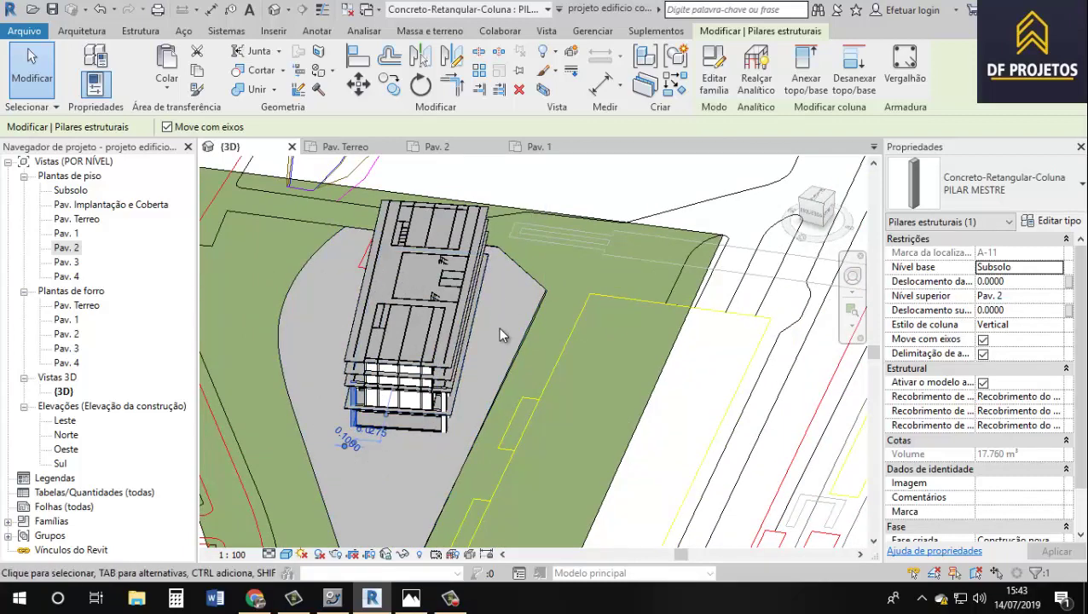
{"action": "scroll", "coordinate": [498, 327], "scroll_direction": "down", "scroll_amount": 3}
{"action": "mouse_move", "coordinate": [499, 328]}
{"action": "middle_mouse_down", "text": "shift"}
{"action": "mouse_move", "coordinate": [452, 378]}
{"action": "mouse_move", "coordinate": [615, 431]}
{"action": "mouse_move", "coordinate": [460, 329]}
{"action": "mouse_move", "coordinate": [537, 376]}
{"action": "mouse_move", "coordinate": [540, 392]}
{"action": "mouse_move", "coordinate": [464, 369]}
{"action": "middle_mouse_up", "text": "shift"}
{"action": "scroll", "coordinate": [452, 378], "scroll_direction": "up", "scroll_amount": 2}
{"action": "scroll", "coordinate": [510, 394], "scroll_direction": "up", "scroll_amount": 2}
{"action": "scroll", "coordinate": [494, 369], "scroll_direction": "up", "scroll_amount": 2}
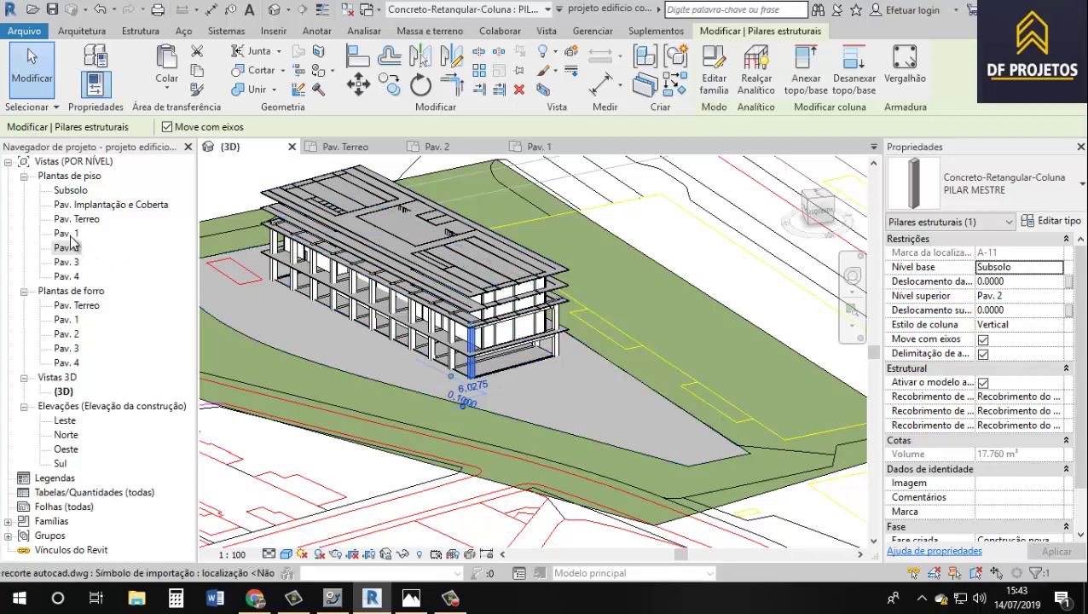
- Open the Pav. 1 floor plan, centre the building and clear the column selection
{"action": "double_click", "coordinate": [68, 233]}
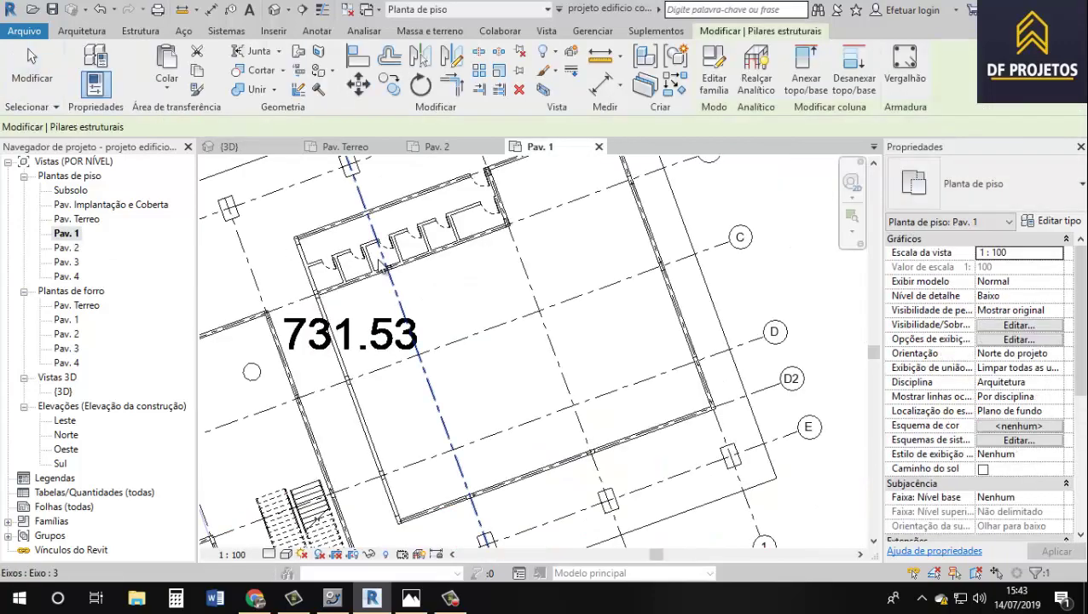
{"action": "scroll", "coordinate": [358, 264], "scroll_direction": "down", "scroll_amount": 2}
{"action": "scroll", "coordinate": [380, 308], "scroll_direction": "down", "scroll_amount": 2}
{"action": "scroll", "coordinate": [406, 350], "scroll_direction": "down", "scroll_amount": 2}
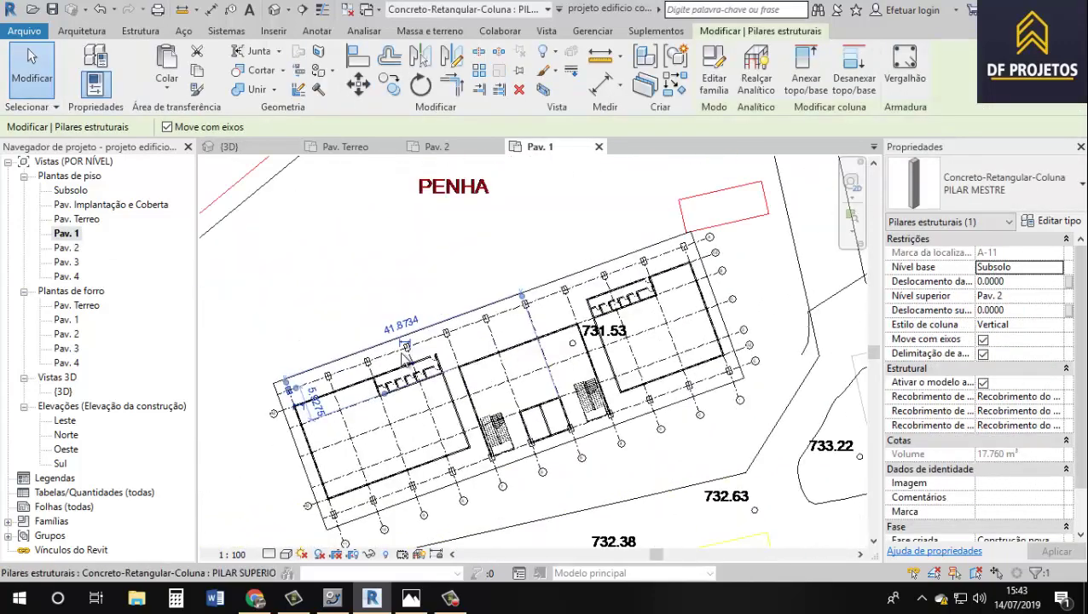
{"action": "middle_click_drag", "start_coordinate": [394, 309], "coordinate": [364, 265]}
{"action": "key", "text": "Escape"}
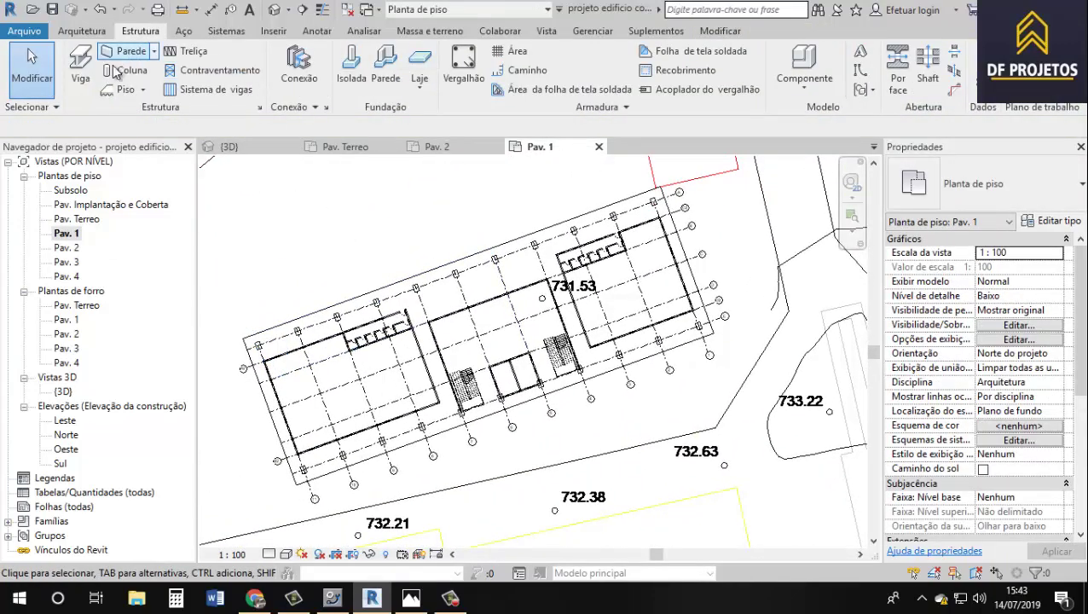
- Draw PAREDE COMUM walls from the corner column to the next corner columns
{"action": "left_click", "coordinate": [82, 34]}
{"action": "left_click", "coordinate": [101, 68]}
{"action": "scroll", "coordinate": [281, 345], "scroll_direction": "up", "scroll_amount": 2}
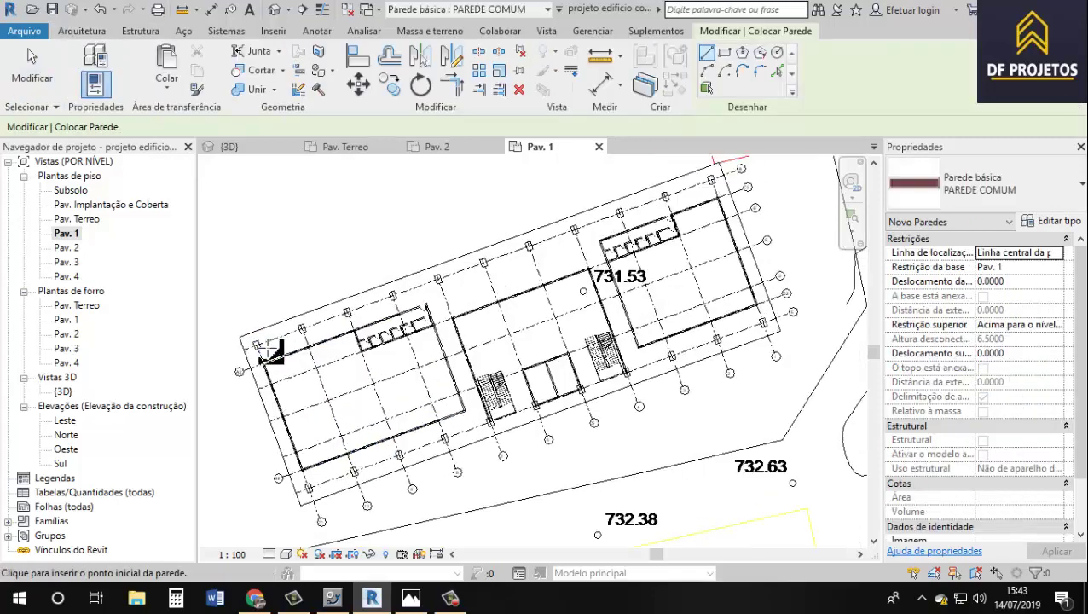
{"action": "scroll", "coordinate": [252, 333], "scroll_direction": "up", "scroll_amount": 2}
{"action": "scroll", "coordinate": [233, 350], "scroll_direction": "up", "scroll_amount": 1}
{"action": "left_click", "coordinate": [226, 348]}
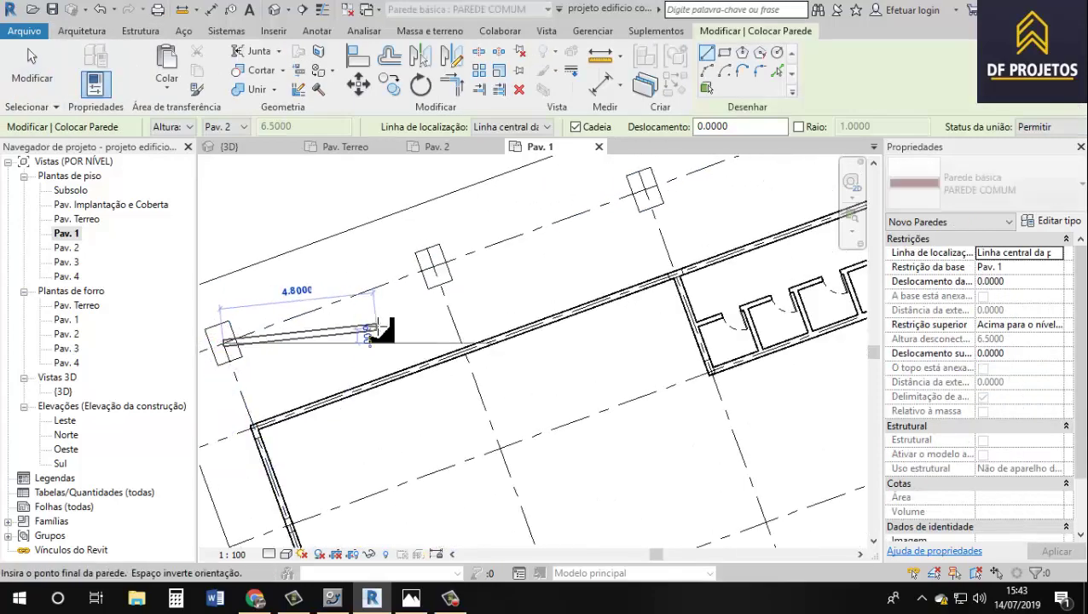
{"action": "scroll", "coordinate": [512, 247], "scroll_direction": "down", "scroll_amount": 3}
{"action": "scroll", "coordinate": [631, 342], "scroll_direction": "down", "scroll_amount": 2}
{"action": "scroll", "coordinate": [691, 250], "scroll_direction": "down", "scroll_amount": 1}
{"action": "scroll", "coordinate": [691, 250], "scroll_direction": "up", "scroll_amount": 2}
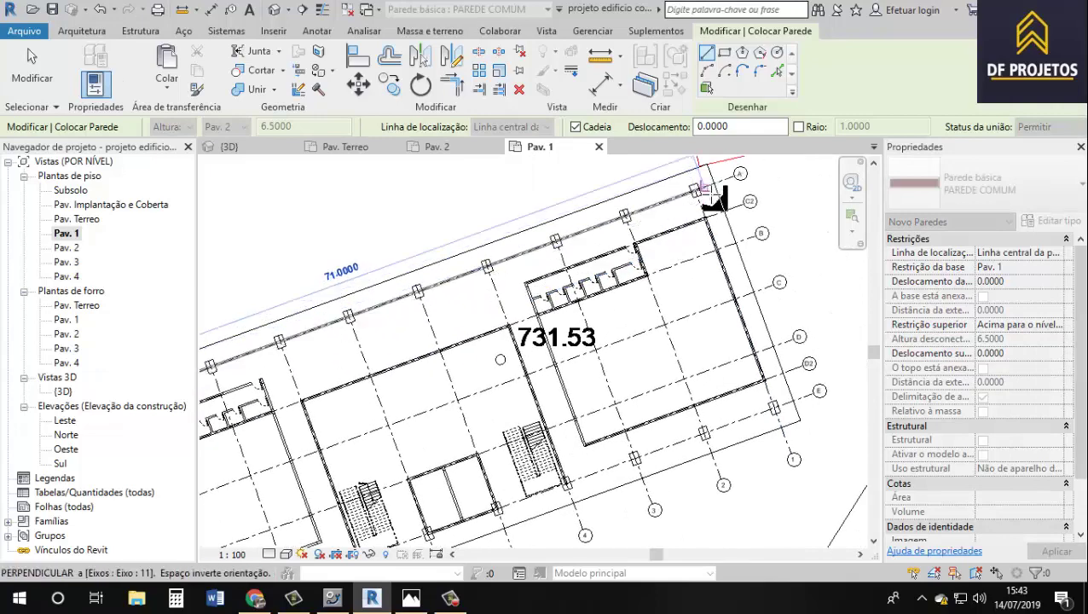
{"action": "scroll", "coordinate": [712, 206], "scroll_direction": "up", "scroll_amount": 2}
{"action": "scroll", "coordinate": [711, 190], "scroll_direction": "up", "scroll_amount": 1}
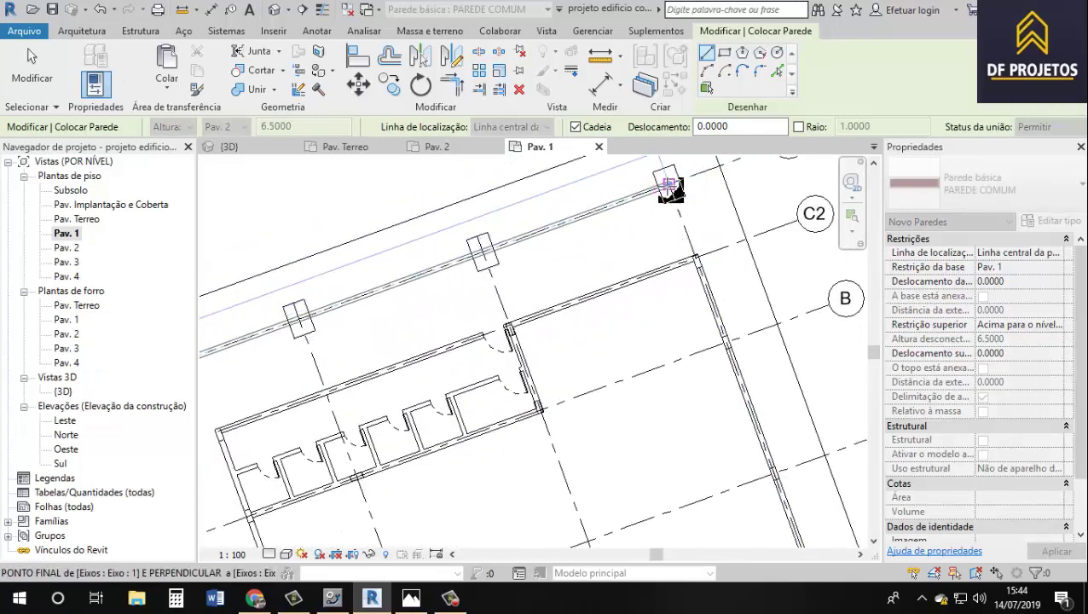
{"action": "left_click", "coordinate": [706, 284]}
{"action": "scroll", "coordinate": [687, 250], "scroll_direction": "down", "scroll_amount": 2}
{"action": "scroll", "coordinate": [698, 256], "scroll_direction": "up", "scroll_amount": 2}
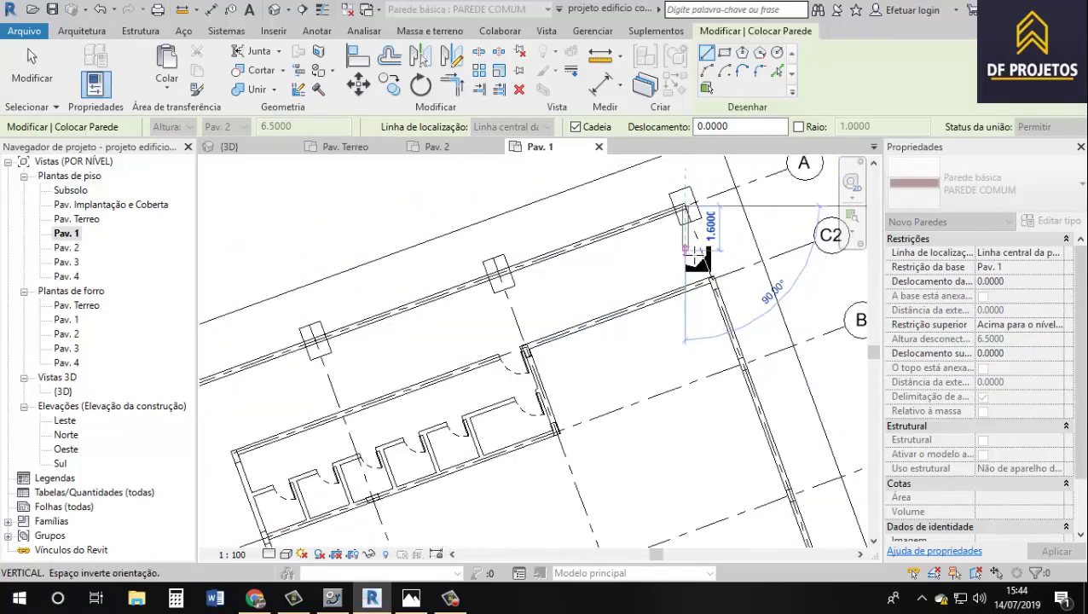
{"action": "scroll", "coordinate": [723, 259], "scroll_direction": "up", "scroll_amount": 2}
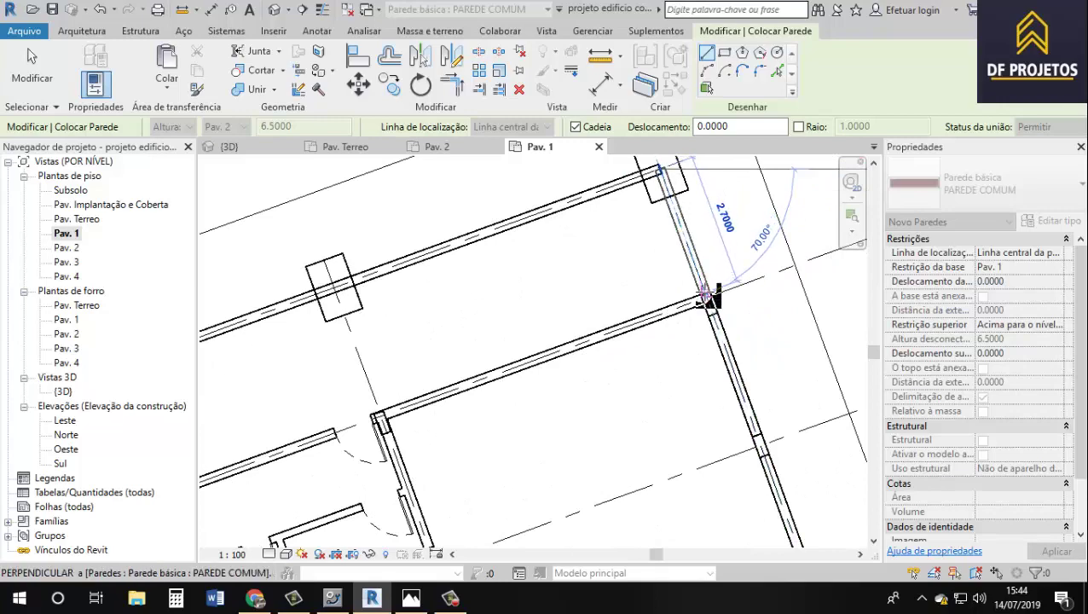
{"action": "left_click", "coordinate": [707, 296]}
- Continue the wall chain along the facade past grids 2 to 6
{"action": "scroll", "coordinate": [723, 243], "scroll_direction": "down", "scroll_amount": 2}
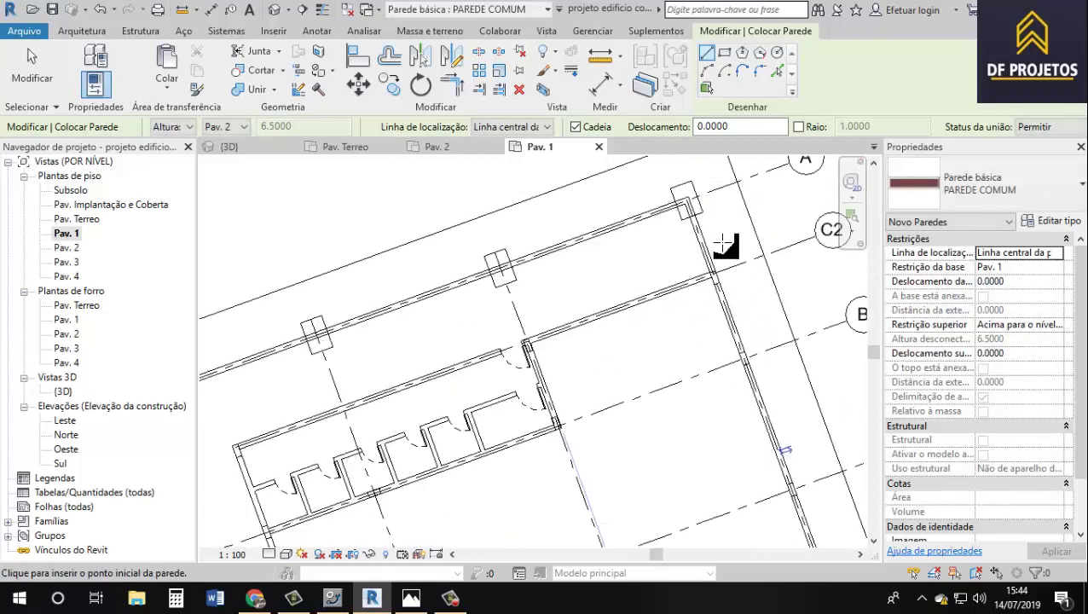
{"action": "scroll", "coordinate": [751, 307], "scroll_direction": "down", "scroll_amount": 1}
{"action": "scroll", "coordinate": [698, 277], "scroll_direction": "down", "scroll_amount": 1}
{"action": "scroll", "coordinate": [684, 295], "scroll_direction": "up", "scroll_amount": 2}
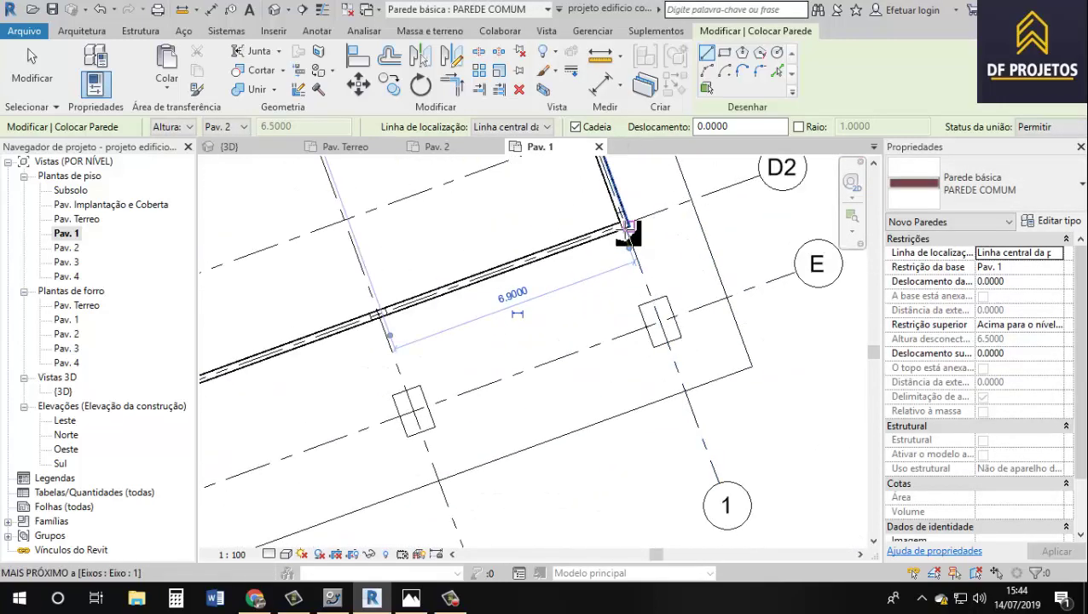
{"action": "scroll", "coordinate": [634, 236], "scroll_direction": "up", "scroll_amount": 2}
{"action": "scroll", "coordinate": [639, 262], "scroll_direction": "up", "scroll_amount": 2}
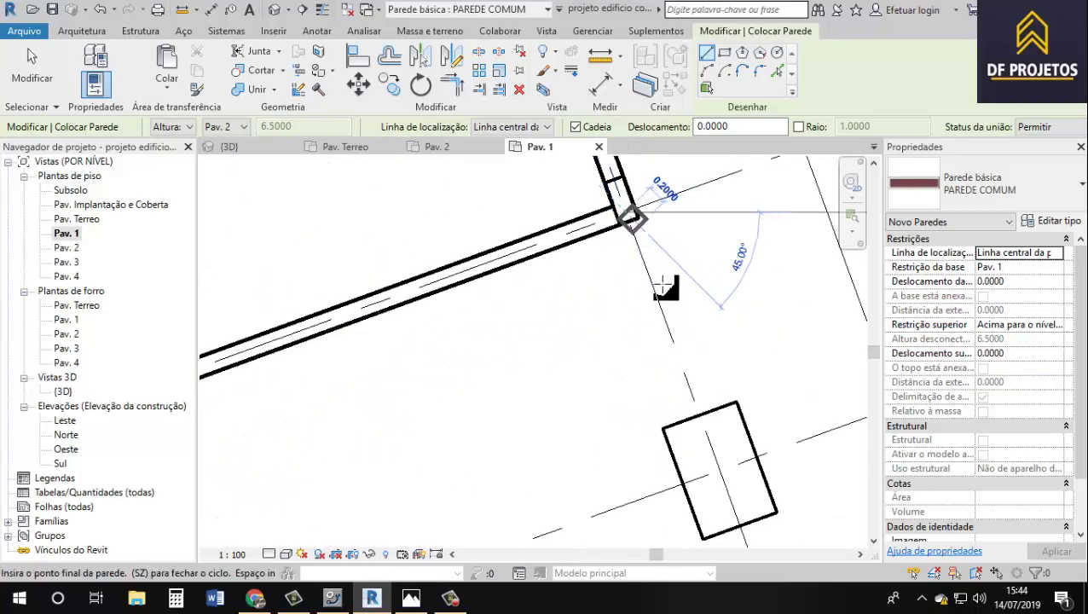
{"action": "scroll", "coordinate": [664, 286], "scroll_direction": "down", "scroll_amount": 2}
{"action": "scroll", "coordinate": [676, 310], "scroll_direction": "up", "scroll_amount": 2}
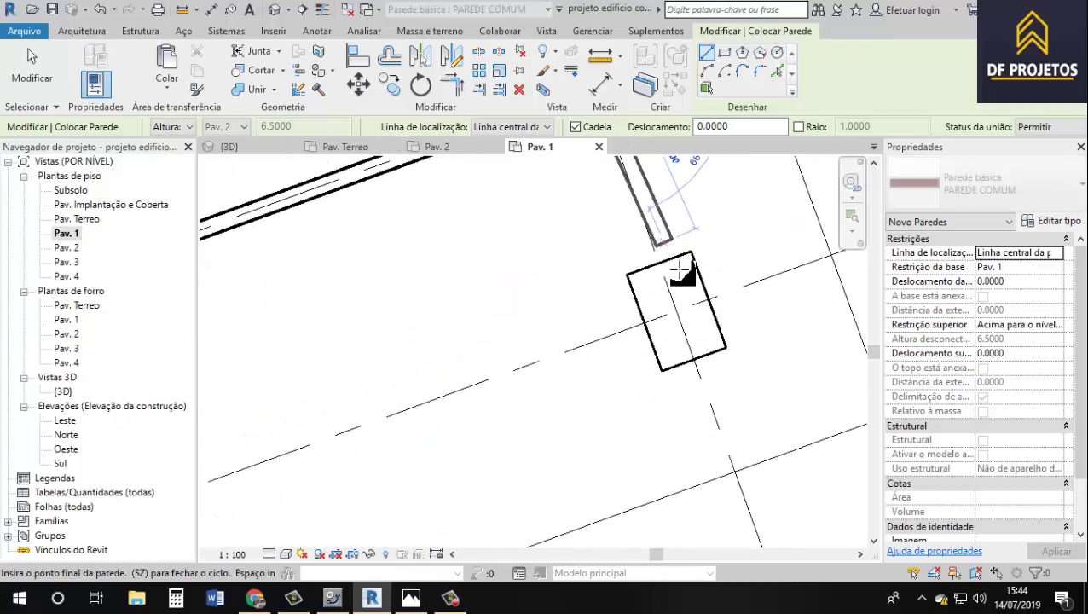
{"action": "left_click", "coordinate": [692, 309]}
{"action": "scroll", "coordinate": [700, 256], "scroll_direction": "down", "scroll_amount": 2}
{"action": "scroll", "coordinate": [670, 286], "scroll_direction": "down", "scroll_amount": 2}
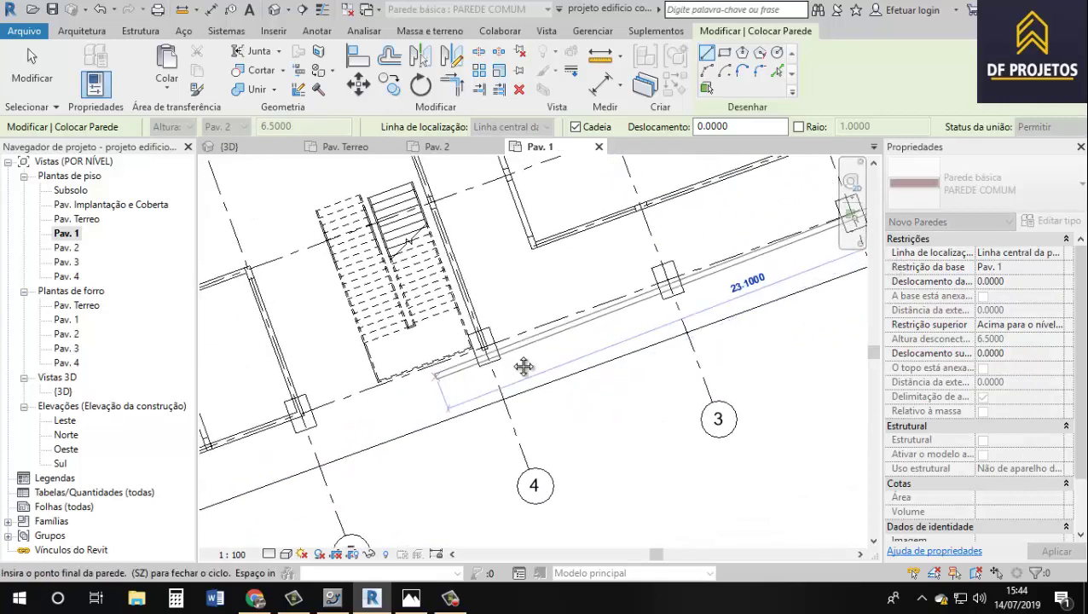
{"action": "middle_click_drag", "start_coordinate": [523, 367], "coordinate": [500, 395]}
{"action": "middle_click_drag", "start_coordinate": [796, 294], "coordinate": [569, 359]}
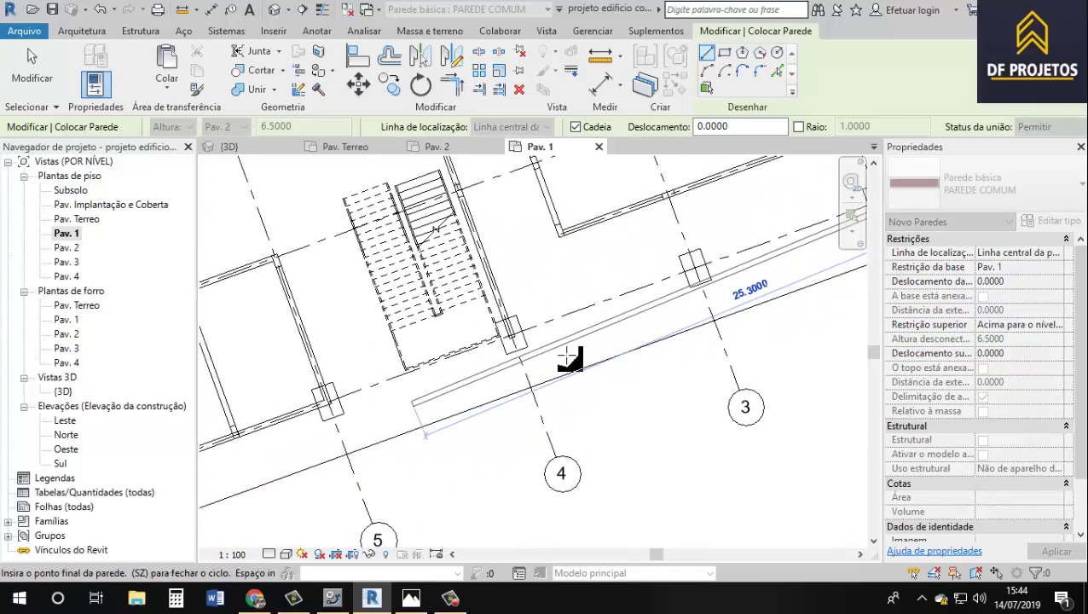
{"action": "scroll", "coordinate": [625, 318], "scroll_direction": "down", "scroll_amount": 2}
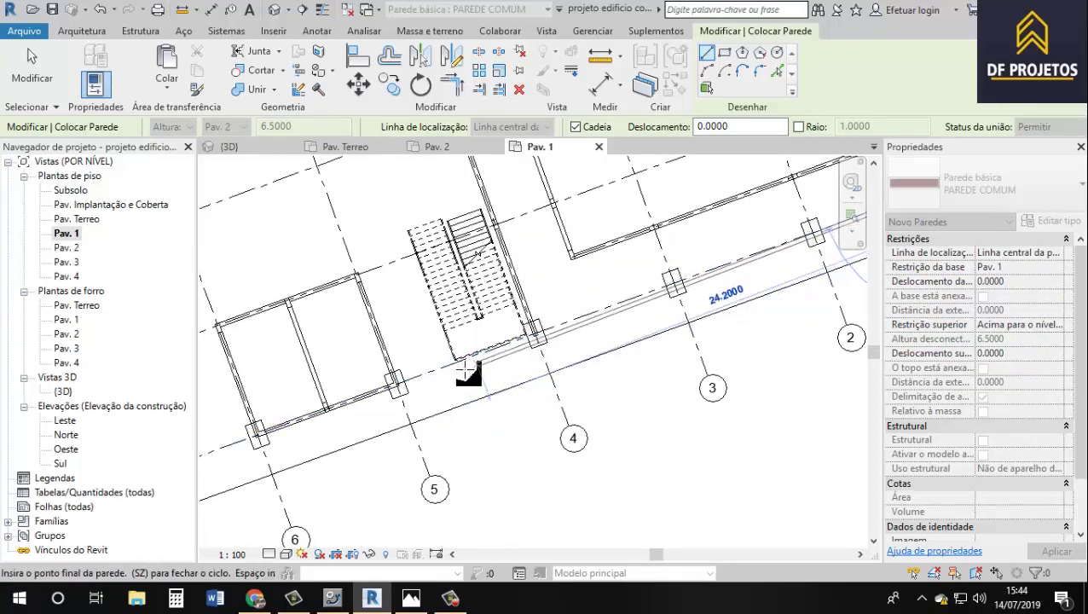
{"action": "scroll", "coordinate": [467, 369], "scroll_direction": "up", "scroll_amount": 3}
{"action": "scroll", "coordinate": [396, 389], "scroll_direction": "up", "scroll_amount": 1}
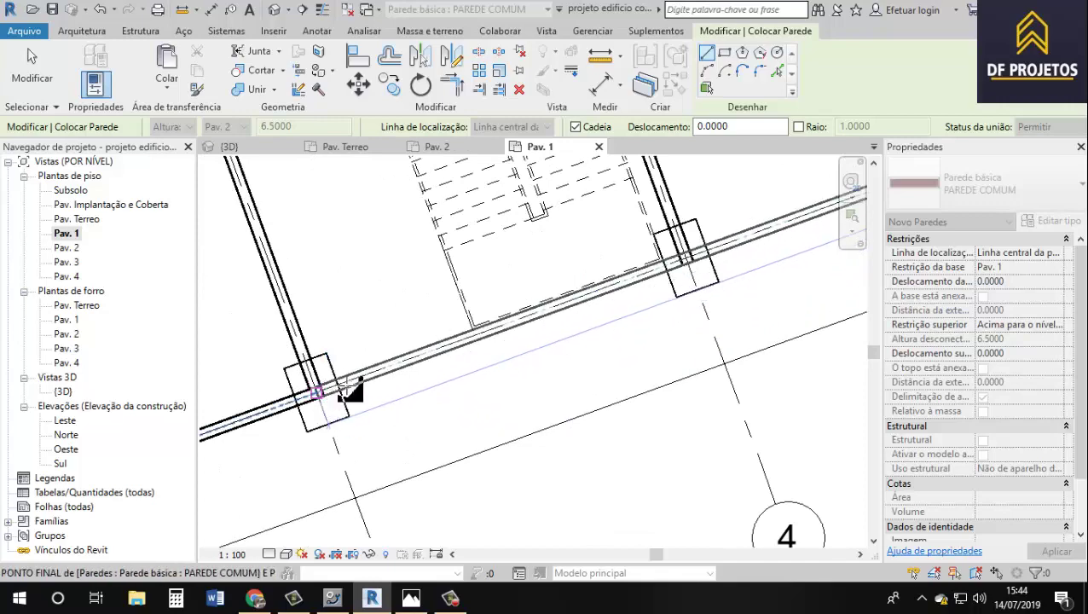
{"action": "left_click", "coordinate": [345, 384]}
{"action": "scroll", "coordinate": [413, 377], "scroll_direction": "down", "scroll_amount": 3}
{"action": "middle_click_drag", "start_coordinate": [392, 381], "coordinate": [438, 383]}
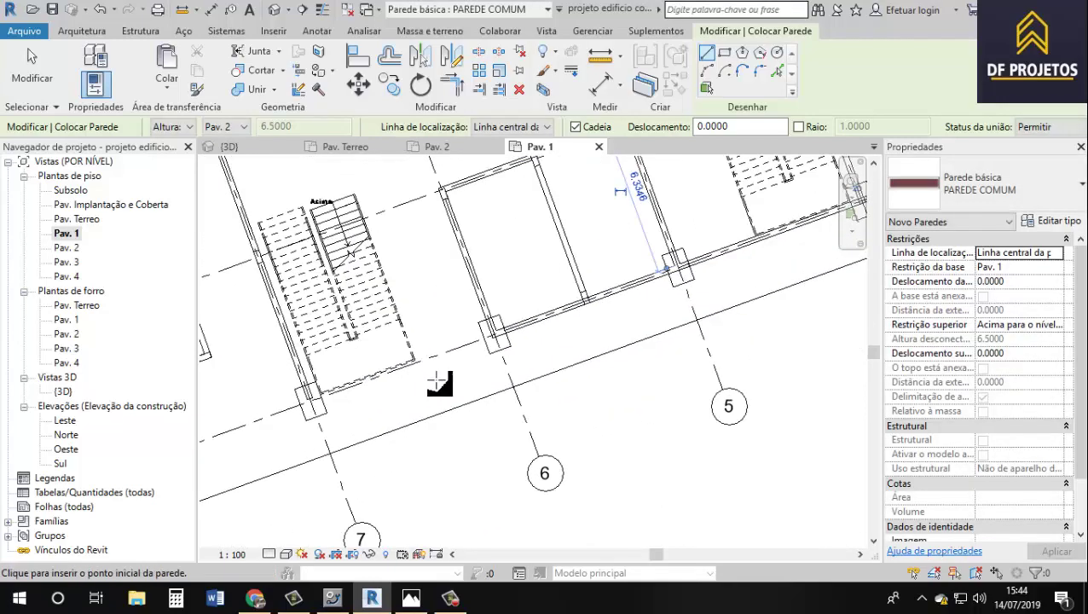
{"action": "scroll", "coordinate": [437, 383], "scroll_direction": "up", "scroll_amount": 2}
- Draw a perimeter wall from the grid 6 column to the corner column near grid 10
{"action": "left_click", "coordinate": [516, 311]}
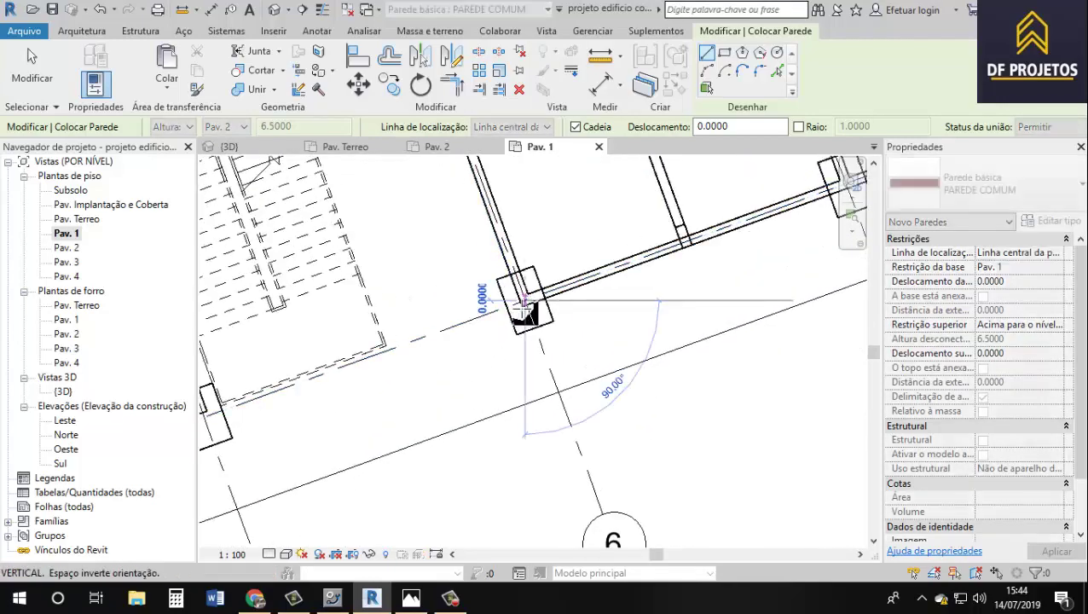
{"action": "scroll", "coordinate": [521, 315], "scroll_direction": "down", "scroll_amount": 2}
{"action": "mouse_move", "coordinate": [529, 381]}
{"action": "middle_mouse_down"}
{"action": "mouse_move", "coordinate": [605, 338]}
{"action": "mouse_move", "coordinate": [808, 275]}
{"action": "middle_mouse_up"}
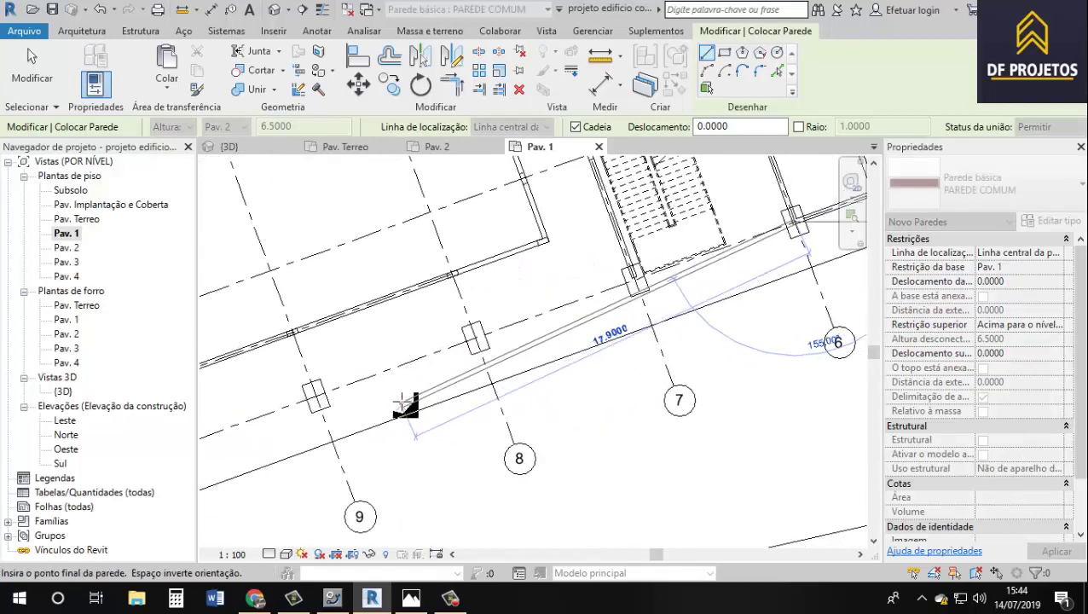
{"action": "mouse_move", "coordinate": [383, 414]}
{"action": "middle_mouse_down"}
{"action": "mouse_move", "coordinate": [631, 250]}
{"action": "mouse_move", "coordinate": [801, 262]}
{"action": "middle_mouse_up"}
{"action": "scroll", "coordinate": [396, 360], "scroll_direction": "up", "scroll_amount": 3}
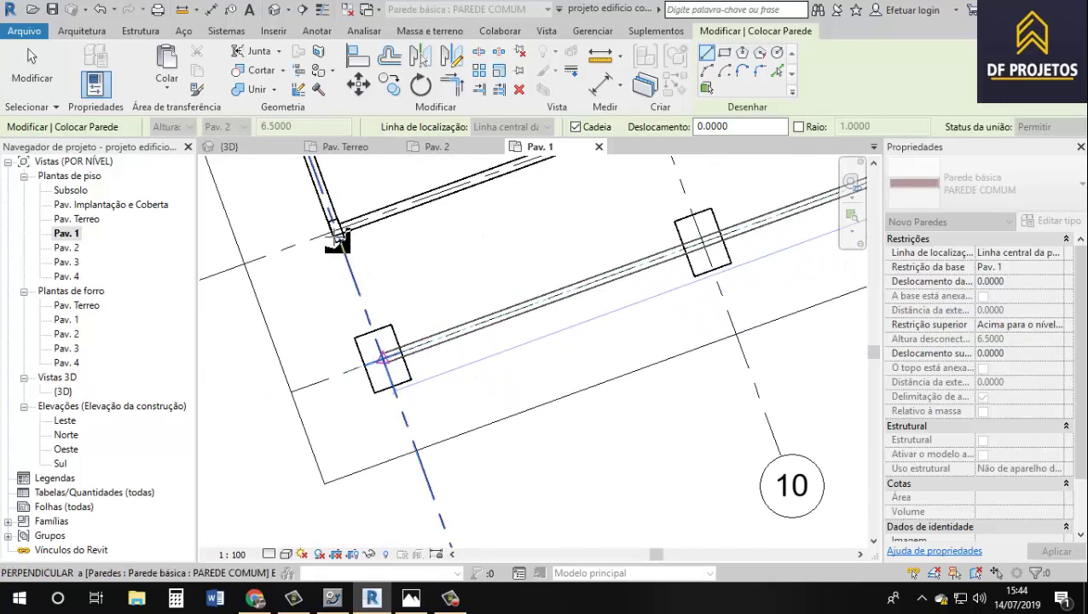
{"action": "left_click", "coordinate": [384, 357]}
{"action": "key", "text": "Escape"}
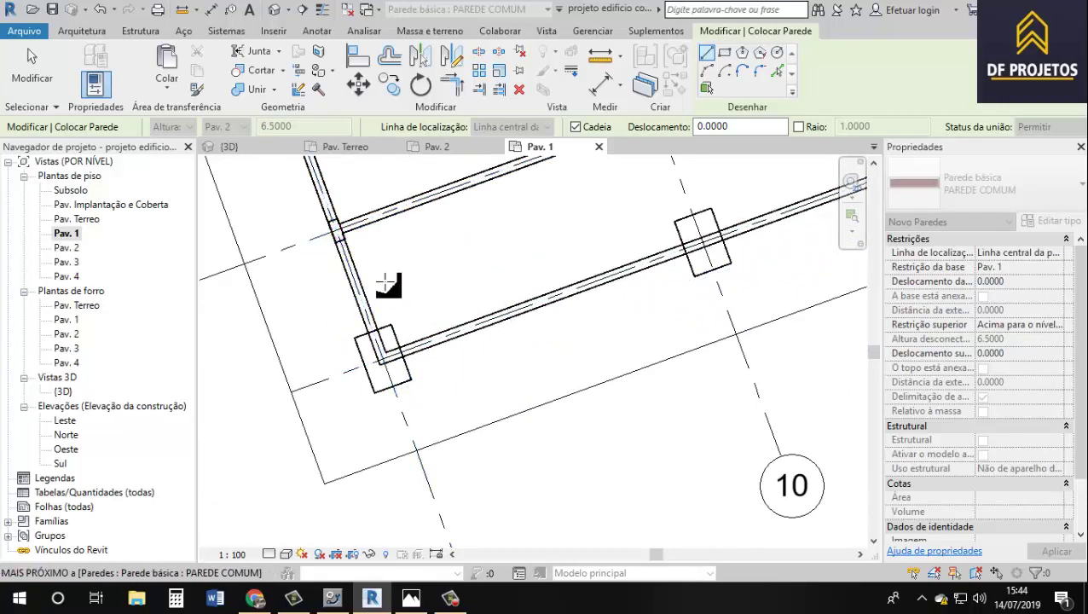
{"action": "scroll", "coordinate": [391, 286], "scroll_direction": "down", "scroll_amount": 3}
{"action": "scroll", "coordinate": [391, 282], "scroll_direction": "up", "scroll_amount": 2}
{"action": "scroll", "coordinate": [388, 272], "scroll_direction": "up", "scroll_amount": 2}
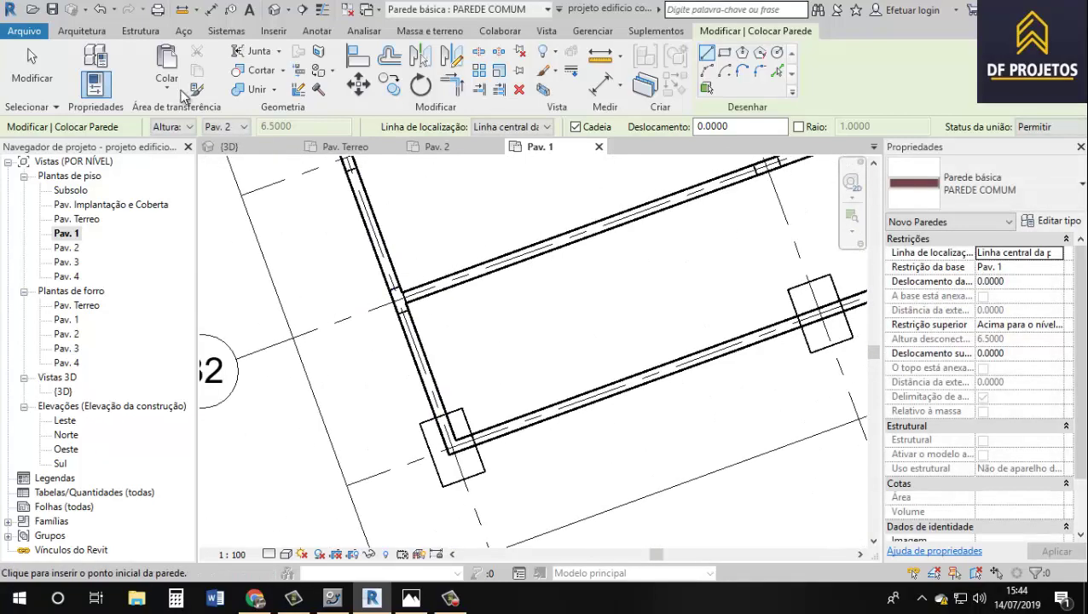
- Align the corner column's face with the adjacent wall face
{"action": "left_click", "coordinate": [31, 56]}
{"action": "scroll", "coordinate": [401, 256], "scroll_direction": "up", "scroll_amount": 2}
{"action": "scroll", "coordinate": [416, 234], "scroll_direction": "up", "scroll_amount": 2}
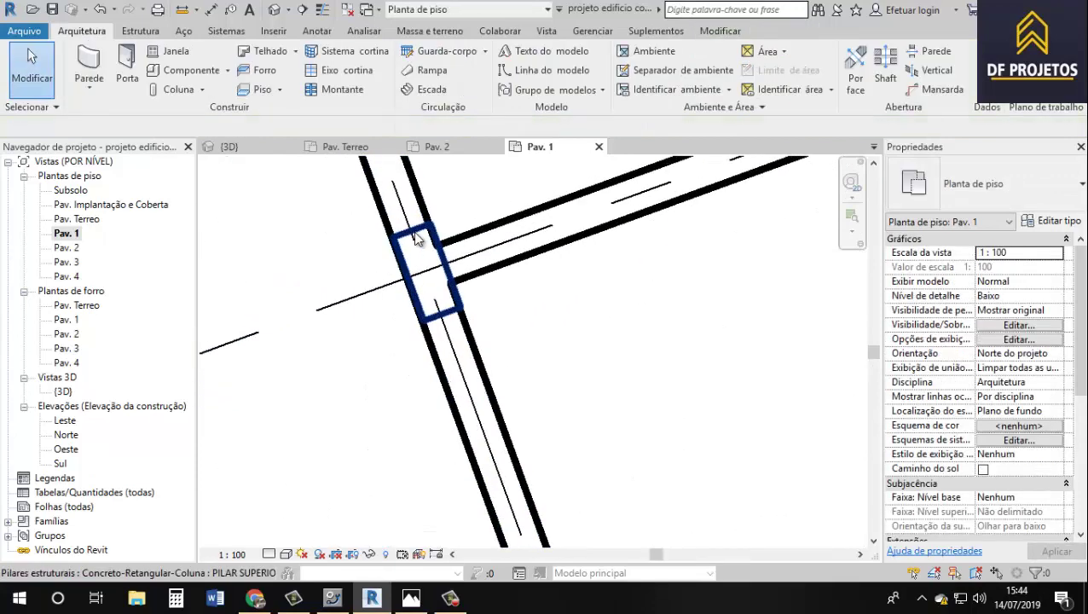
{"action": "scroll", "coordinate": [417, 235], "scroll_direction": "up", "scroll_amount": 2}
{"action": "left_click", "coordinate": [417, 235]}
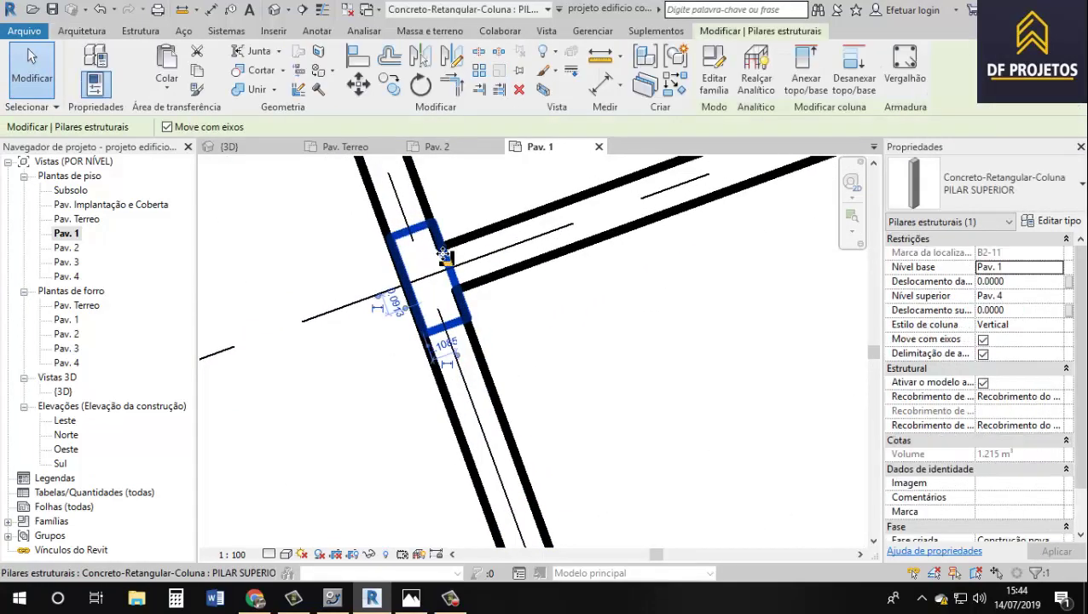
{"action": "left_click", "coordinate": [354, 56]}
{"action": "left_click", "coordinate": [505, 278]}
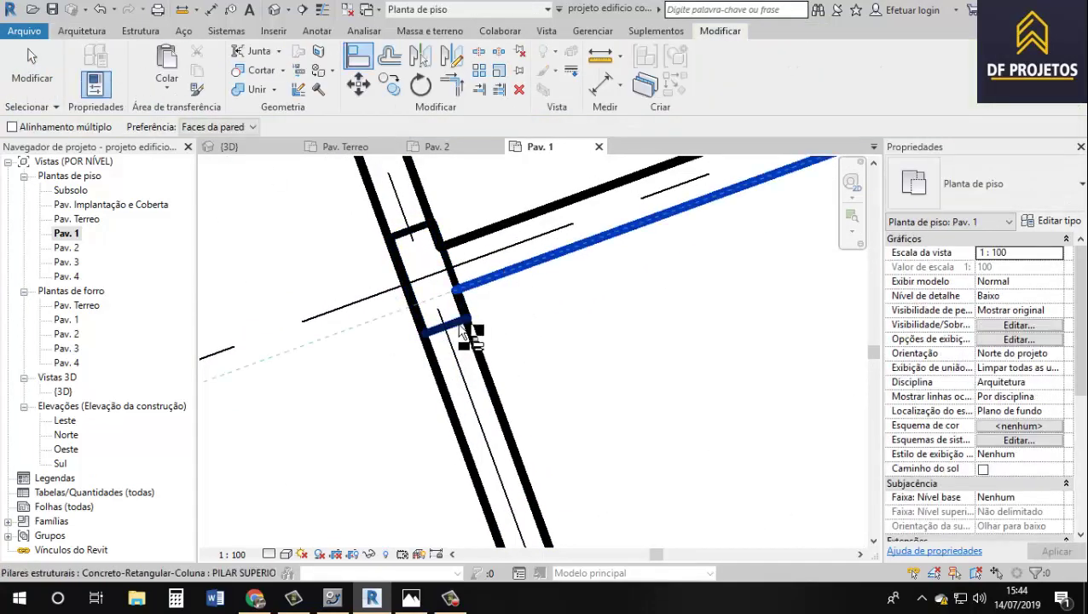
{"action": "left_click", "coordinate": [460, 334]}
{"action": "key", "text": "Escape"}
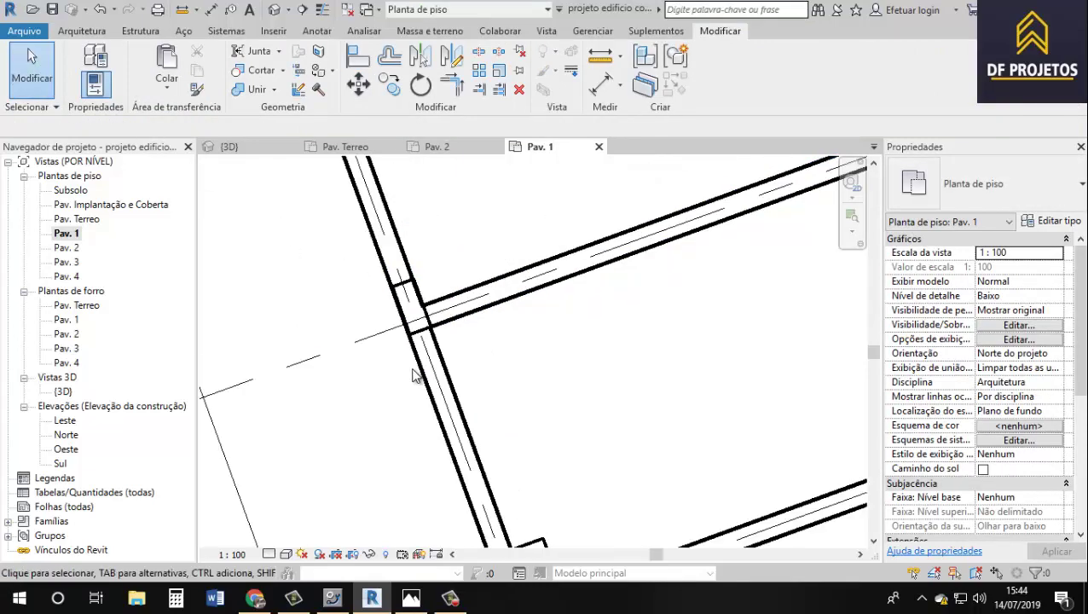
- Draw a short wall from the column near A2 to the lower perimeter wall
{"action": "scroll", "coordinate": [444, 354], "scroll_direction": "down", "scroll_amount": 3}
{"action": "mouse_move", "coordinate": [474, 339]}
{"action": "middle_mouse_down"}
{"action": "mouse_move", "coordinate": [510, 492]}
{"action": "mouse_move", "coordinate": [466, 409]}
{"action": "middle_mouse_up"}
{"action": "scroll", "coordinate": [438, 384], "scroll_direction": "up", "scroll_amount": 3}
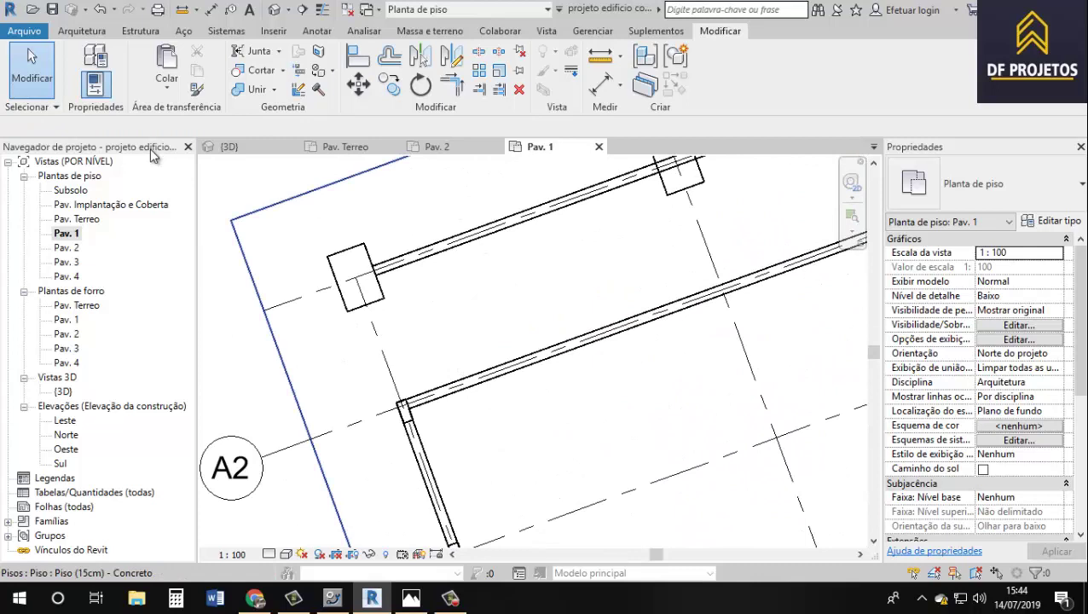
{"action": "left_click", "coordinate": [89, 34]}
{"action": "left_click", "coordinate": [90, 57]}
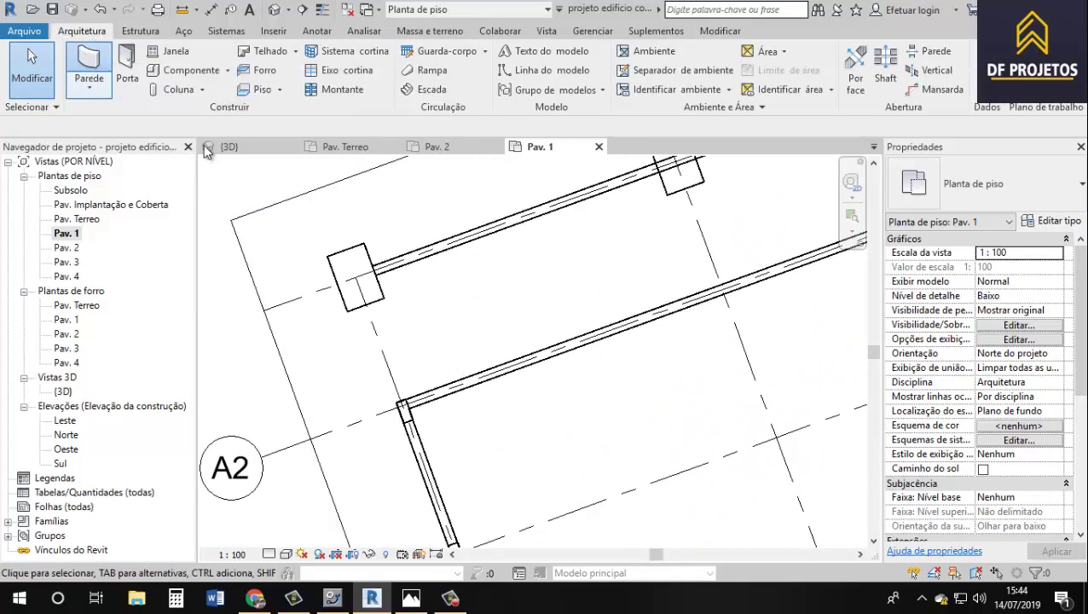
{"action": "left_click", "coordinate": [354, 277]}
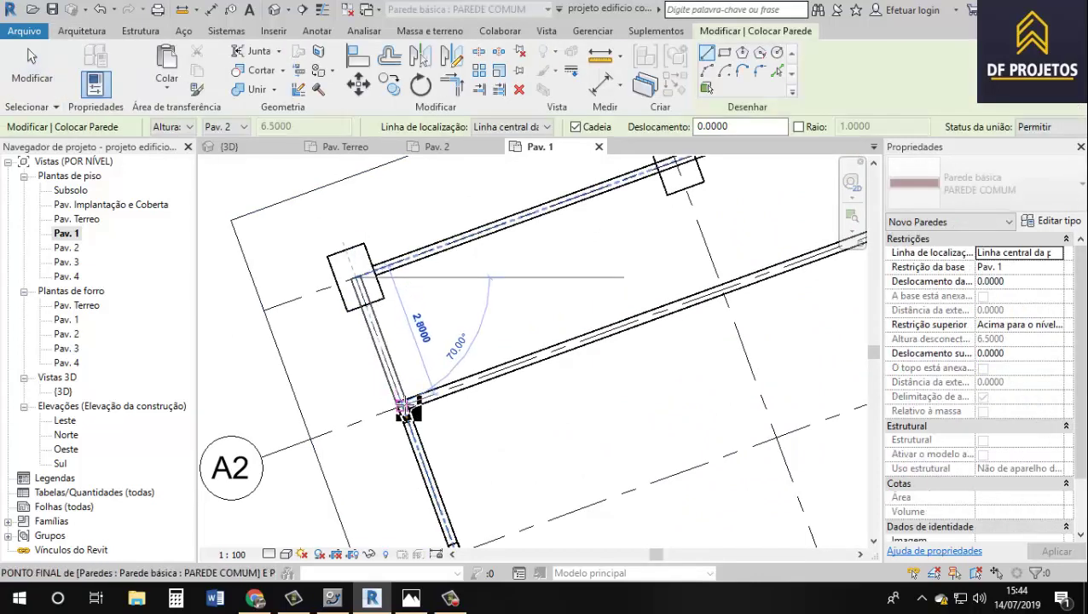
{"action": "left_click", "coordinate": [408, 410]}
- Switch to the {3D} view, end the wall tool, and select the front Pav. 1 wall
{"action": "left_click", "coordinate": [274, 10]}
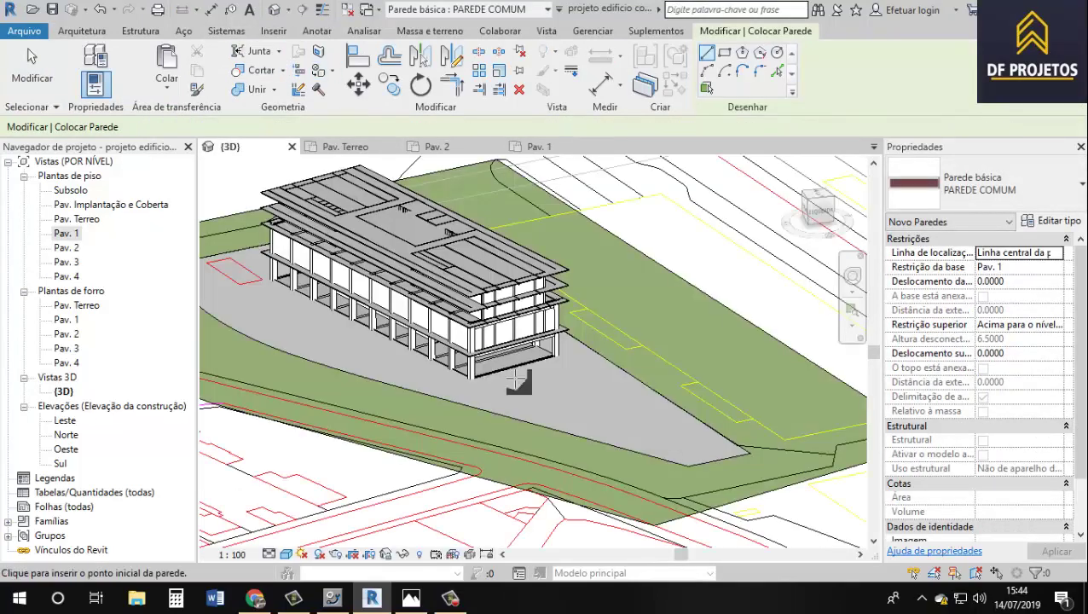
{"action": "scroll", "coordinate": [646, 326], "scroll_direction": "up", "scroll_amount": 3}
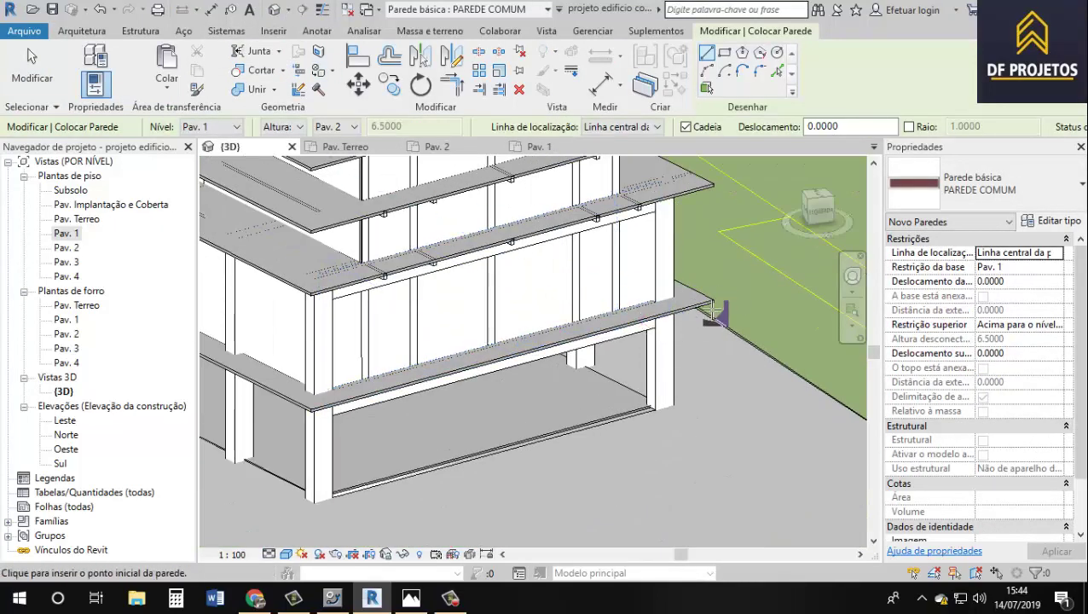
{"action": "mouse_move", "coordinate": [687, 348]}
{"action": "middle_mouse_down", "text": "shift"}
{"action": "mouse_move", "coordinate": [583, 358]}
{"action": "mouse_move", "coordinate": [595, 354]}
{"action": "middle_mouse_up", "text": "shift"}
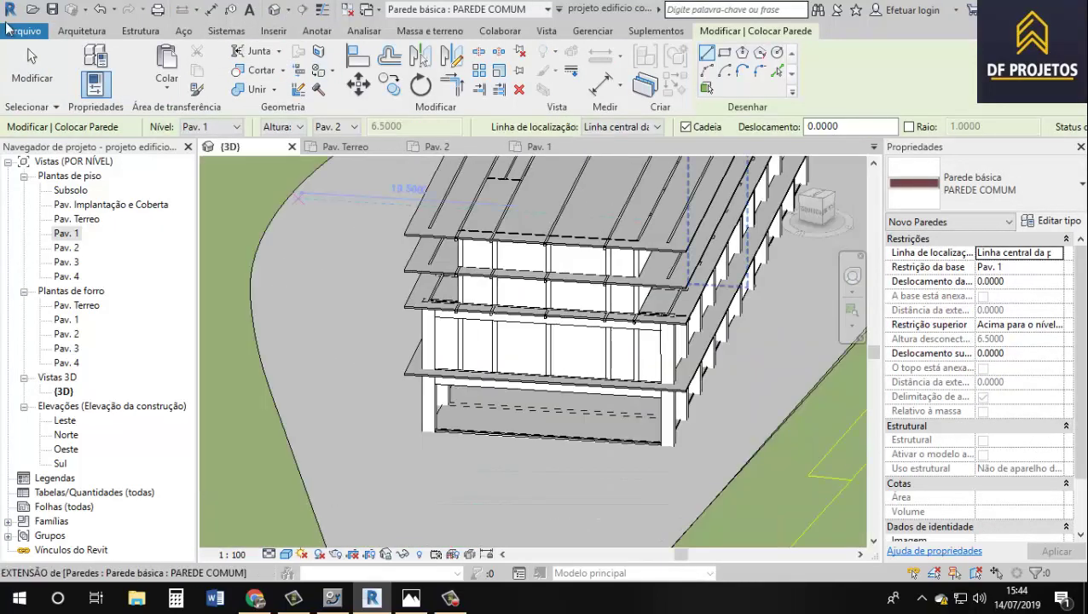
{"action": "left_click", "coordinate": [35, 67]}
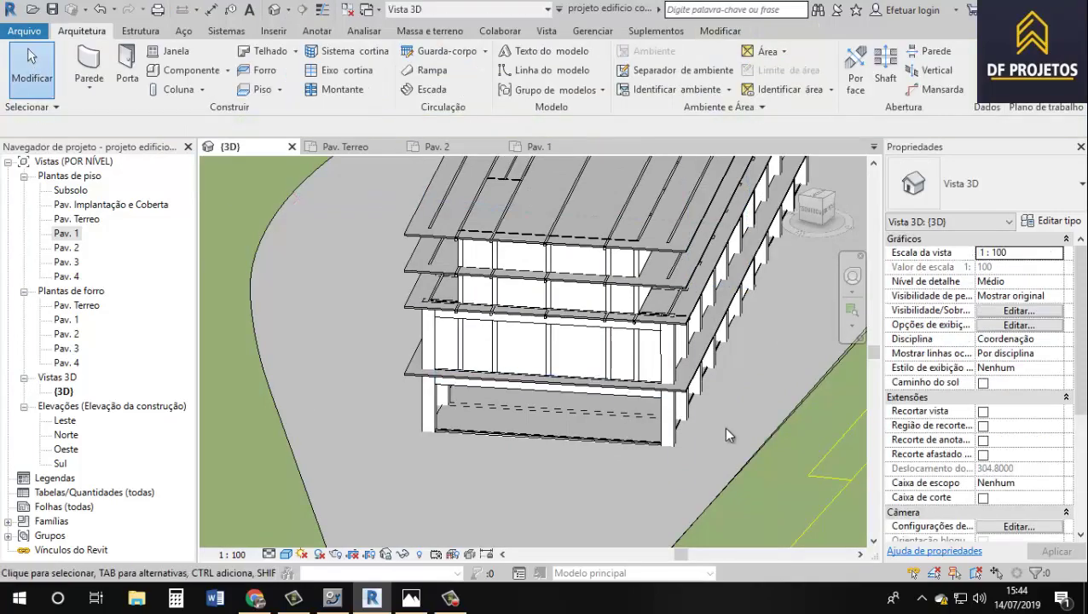
{"action": "left_click", "coordinate": [669, 363]}
{"action": "mouse_move", "coordinate": [669, 363]}
{"action": "middle_mouse_down", "text": "shift"}
{"action": "mouse_move", "coordinate": [533, 387]}
{"action": "mouse_move", "coordinate": [480, 410]}
{"action": "middle_mouse_up", "text": "shift"}
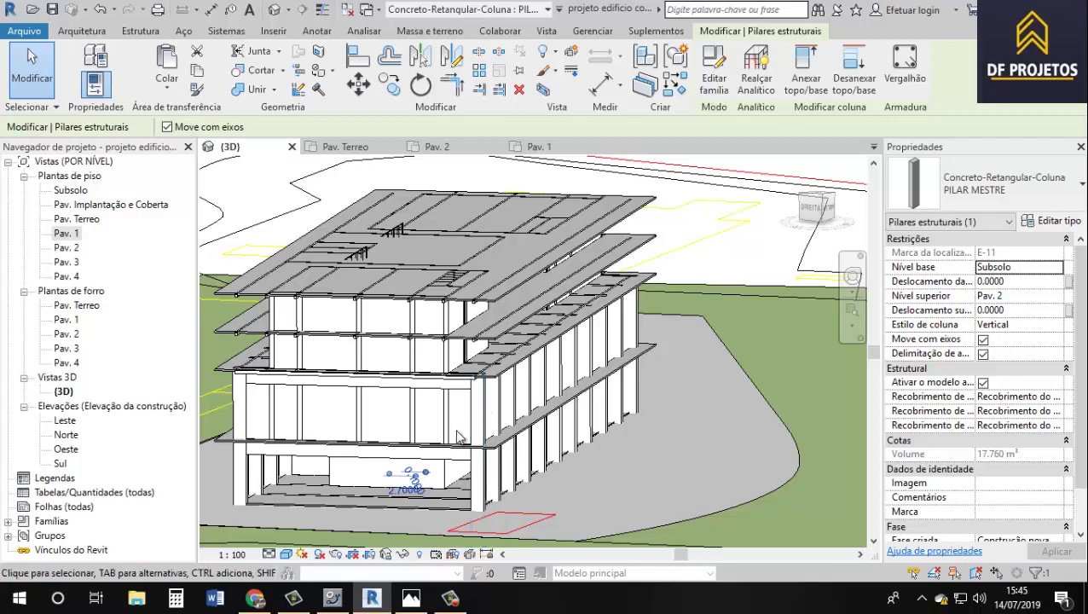
{"action": "left_click", "coordinate": [462, 447]}
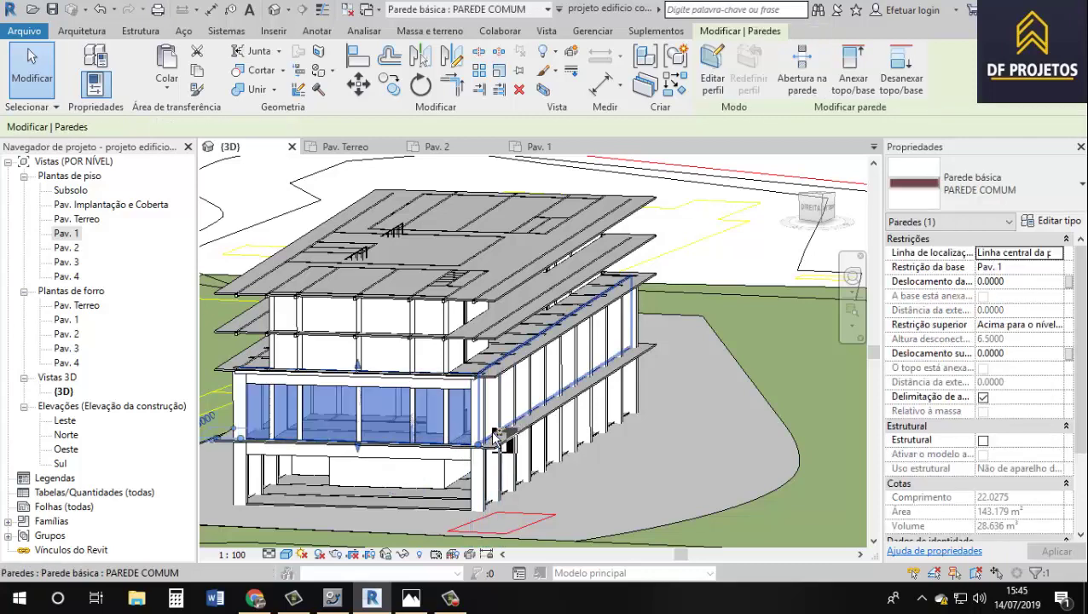
- Add the other four Pav. 1 perimeter walls to the selection, making Paredes (5)
{"action": "left_click", "coordinate": [497, 437], "text": "ctrl"}
{"action": "scroll", "coordinate": [657, 423], "scroll_direction": "up", "scroll_amount": 3}
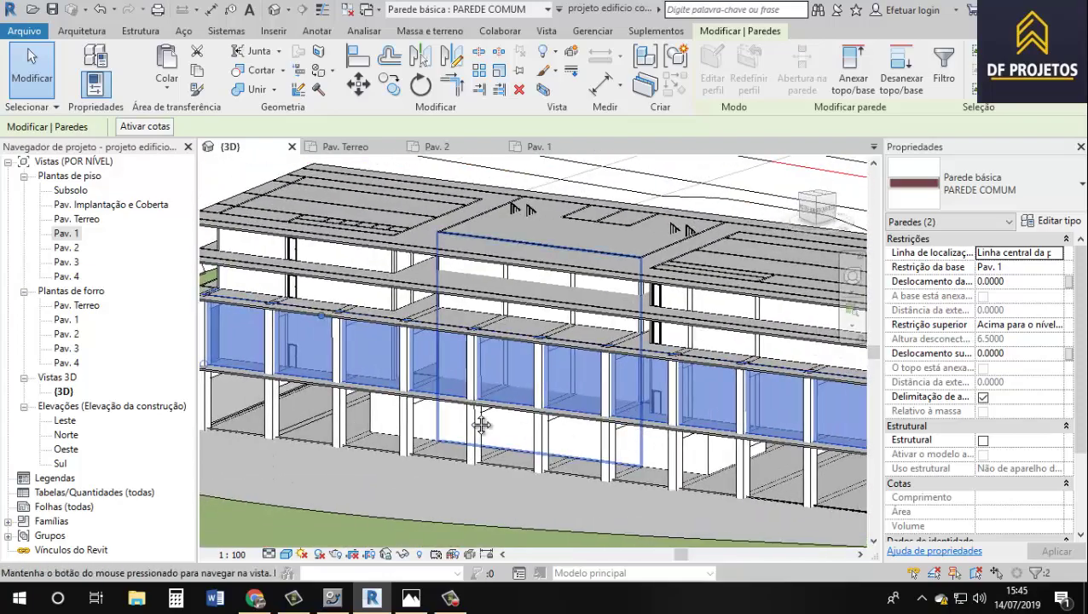
{"action": "middle_click_drag", "start_coordinate": [657, 423], "coordinate": [650, 456], "text": "shift"}
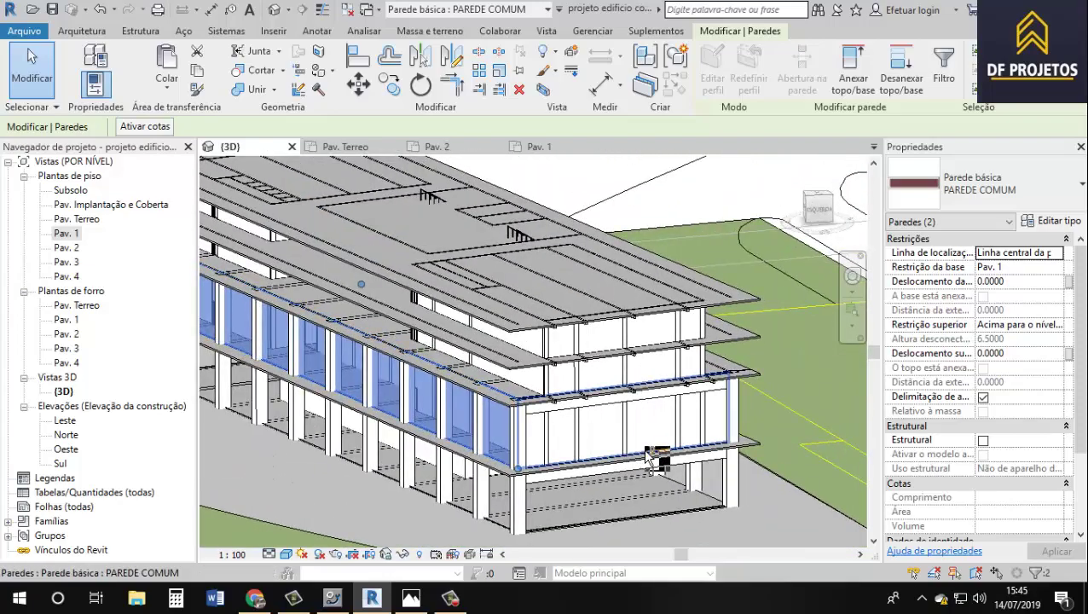
{"action": "left_click", "coordinate": [646, 450], "text": "ctrl"}
{"action": "middle_click_drag", "start_coordinate": [646, 450], "coordinate": [443, 467], "text": "shift"}
{"action": "left_click", "coordinate": [389, 465], "text": "ctrl"}
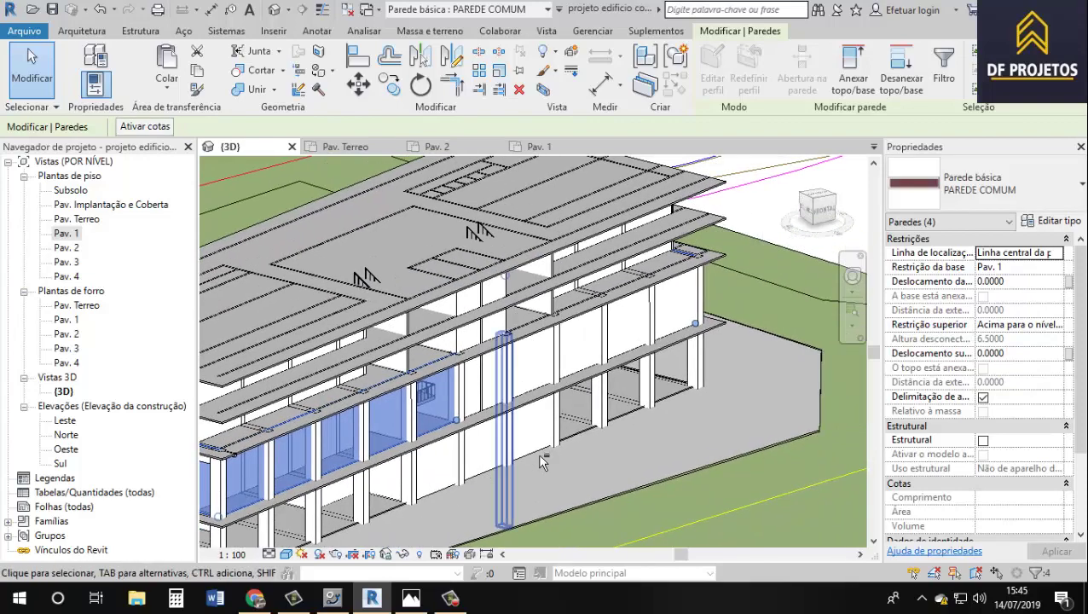
{"action": "scroll", "coordinate": [461, 459], "scroll_direction": "up", "scroll_amount": 2}
{"action": "scroll", "coordinate": [491, 431], "scroll_direction": "up", "scroll_amount": 2}
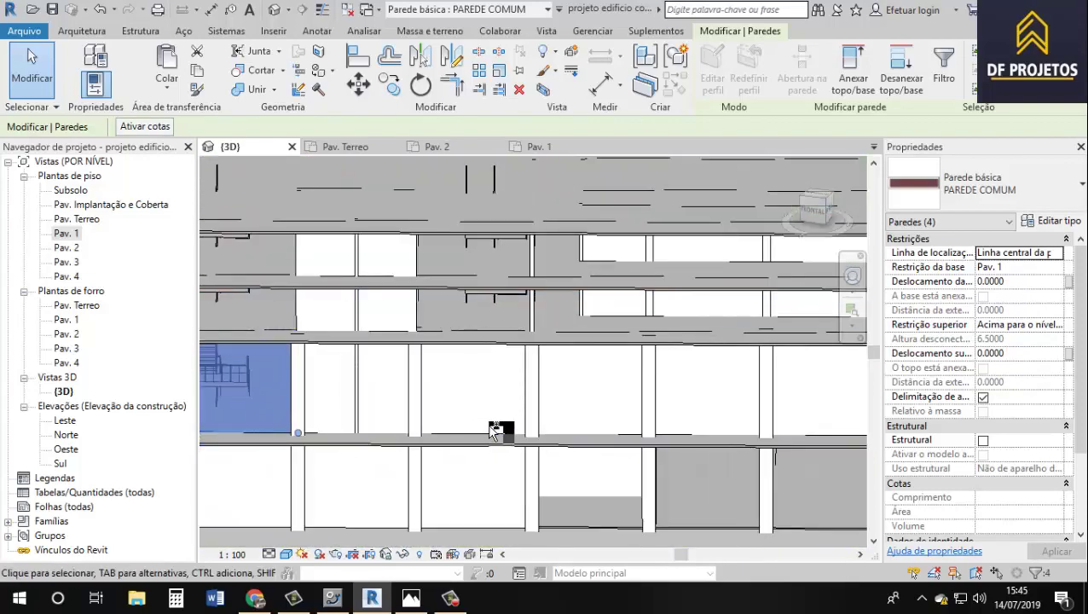
{"action": "left_click", "coordinate": [492, 438], "text": "ctrl"}
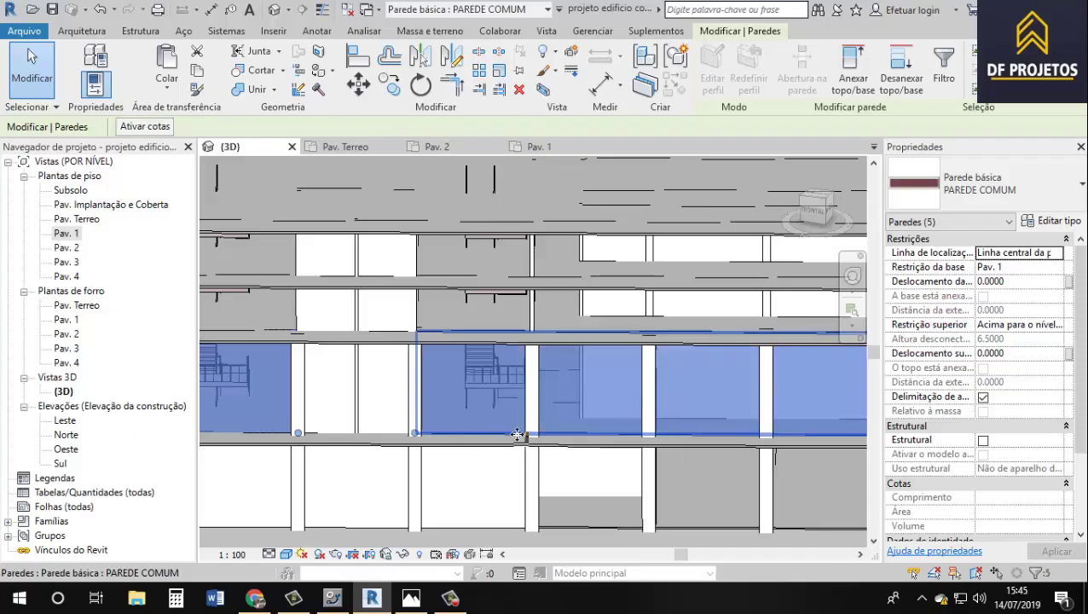
{"action": "scroll", "coordinate": [493, 438], "scroll_direction": "down", "scroll_amount": 5}
{"action": "mouse_move", "coordinate": [492, 437]}
{"action": "middle_mouse_down", "text": "shift"}
{"action": "mouse_move", "coordinate": [556, 471]}
{"action": "mouse_move", "coordinate": [708, 449]}
{"action": "mouse_move", "coordinate": [658, 444]}
{"action": "mouse_move", "coordinate": [651, 473]}
{"action": "middle_mouse_up", "text": "shift"}
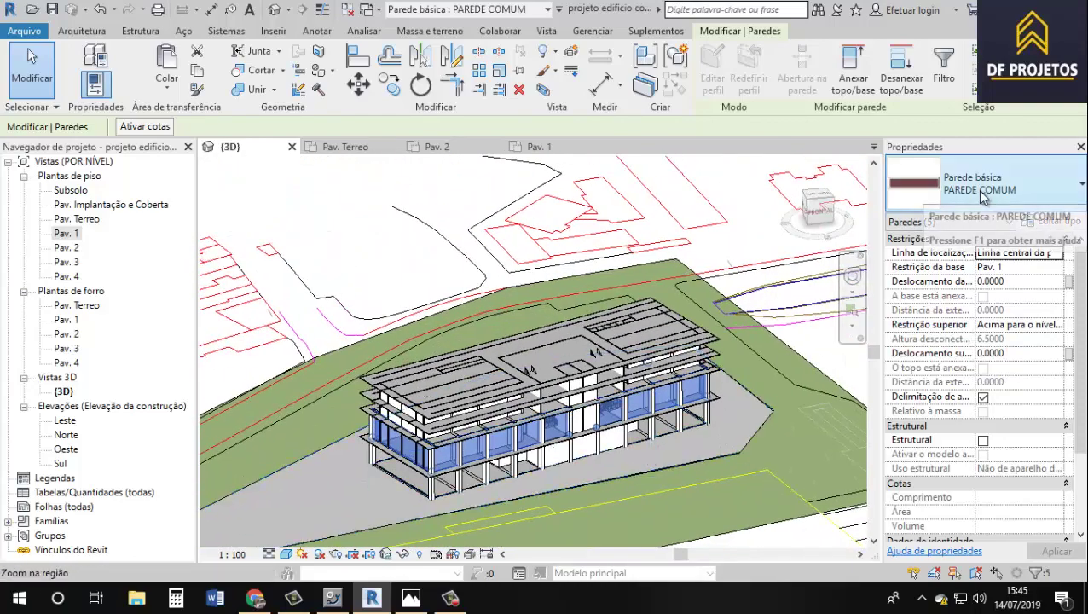
- Change the five walls to Parede cortina : Vitrine and orbit to inspect the glazing
{"action": "left_click", "coordinate": [983, 195]}
{"action": "scroll", "coordinate": [1034, 290], "scroll_direction": "down", "scroll_amount": 3}
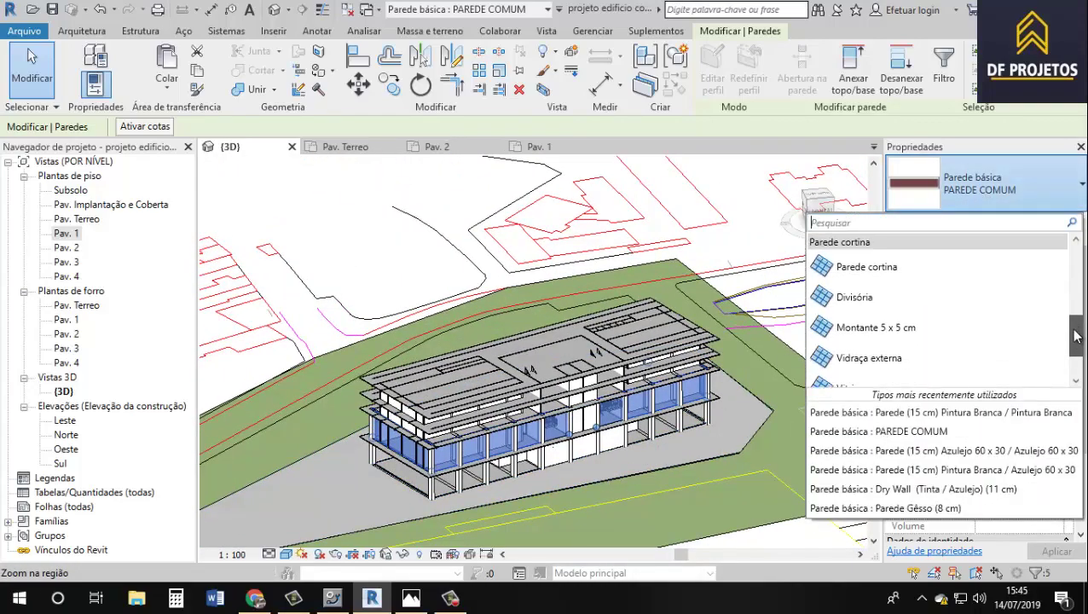
{"action": "scroll", "coordinate": [1034, 290], "scroll_direction": "down", "scroll_amount": 2}
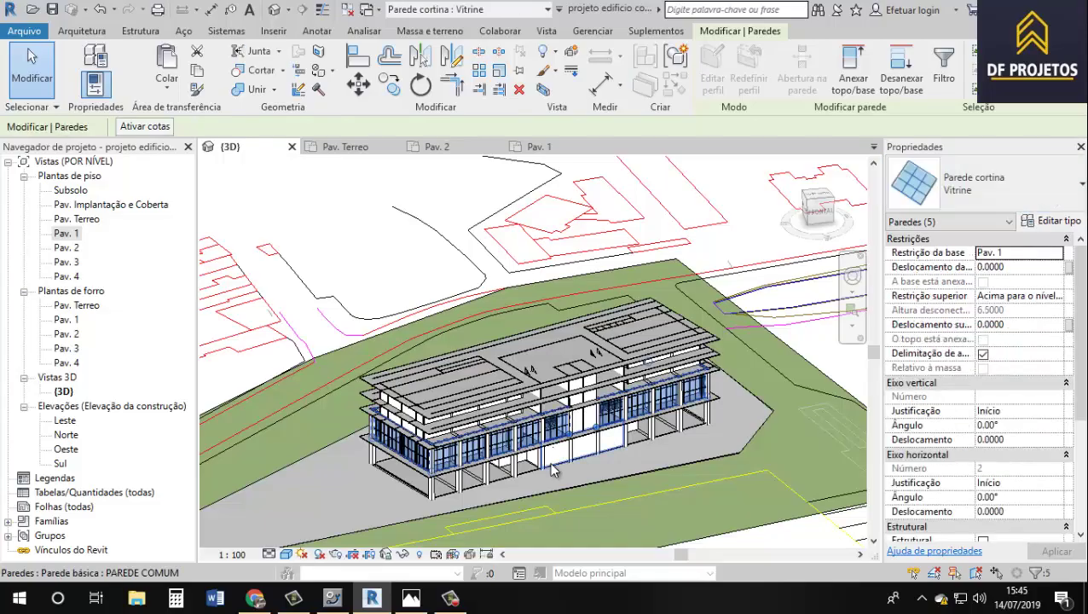
{"action": "scroll", "coordinate": [550, 472], "scroll_direction": "up", "scroll_amount": 5}
{"action": "mouse_move", "coordinate": [551, 472]}
{"action": "middle_mouse_down", "text": "shift"}
{"action": "mouse_move", "coordinate": [270, 412]}
{"action": "mouse_move", "coordinate": [452, 465]}
{"action": "mouse_move", "coordinate": [748, 433]}
{"action": "middle_mouse_up", "text": "shift"}
{"action": "middle_click_drag", "start_coordinate": [705, 470], "coordinate": [642, 471], "text": "shift"}
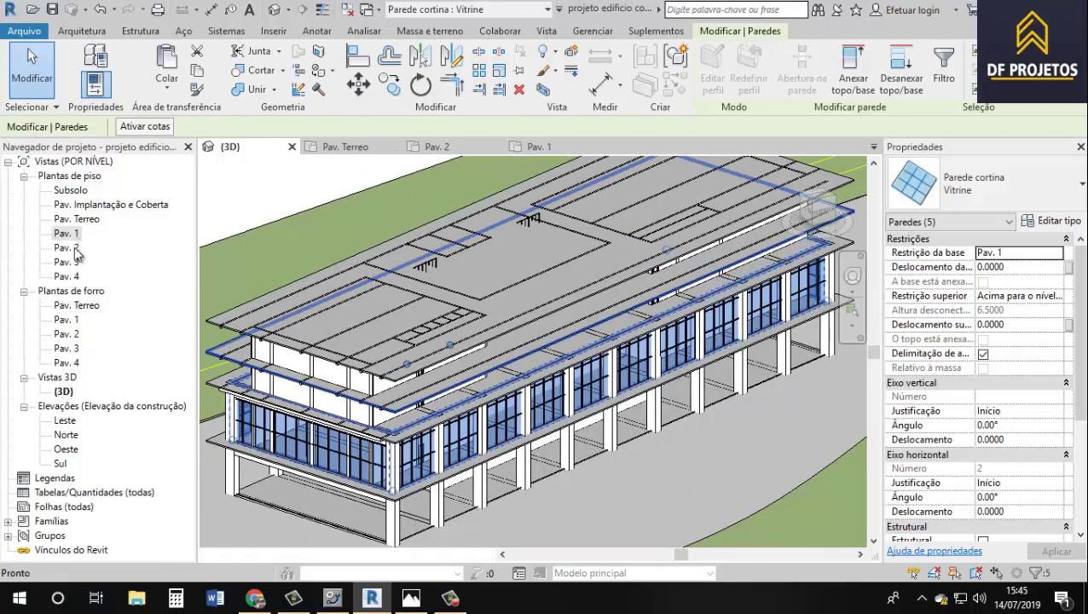
{"action": "double_click", "coordinate": [74, 248]}
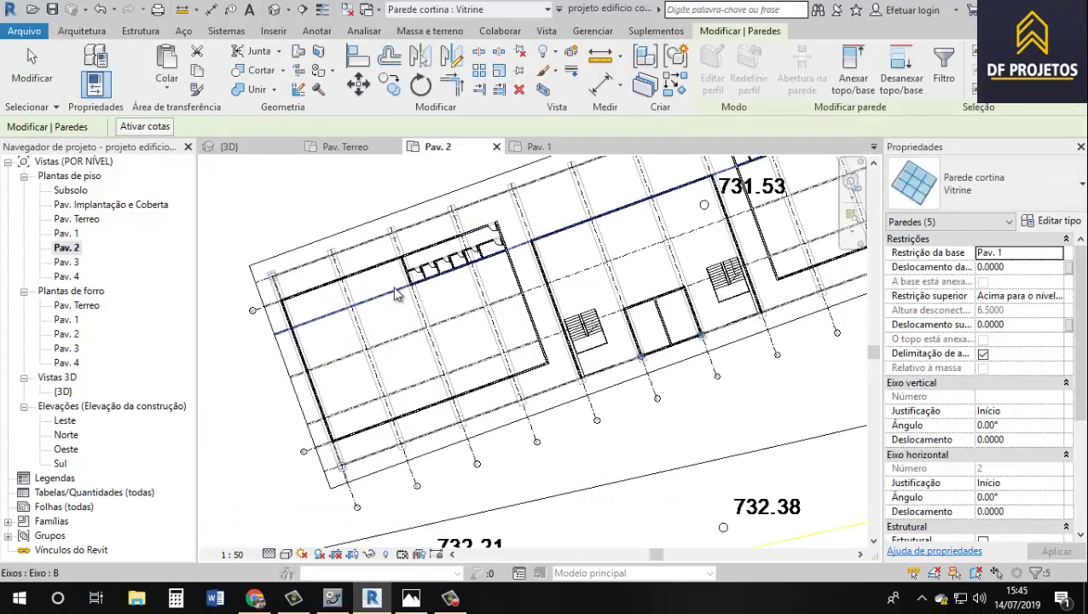
- Draw the first PAREDE COMUM wall on Pav. 2 from the column end across grids A to D
{"action": "scroll", "coordinate": [396, 294], "scroll_direction": "up", "scroll_amount": 3}
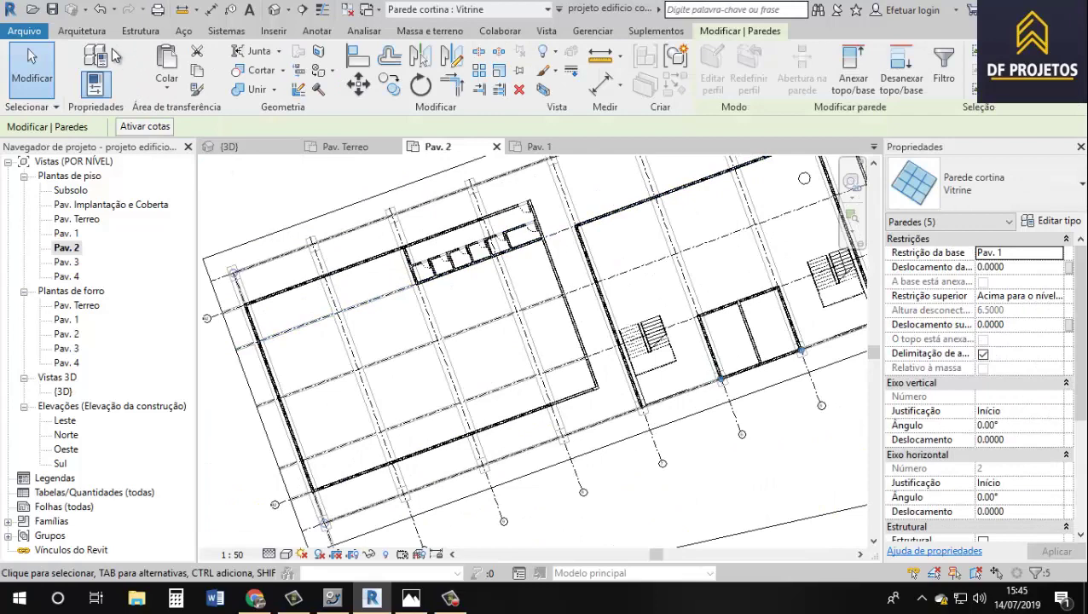
{"action": "left_click", "coordinate": [83, 32]}
{"action": "left_click", "coordinate": [91, 57]}
{"action": "scroll", "coordinate": [238, 282], "scroll_direction": "up", "scroll_amount": 3}
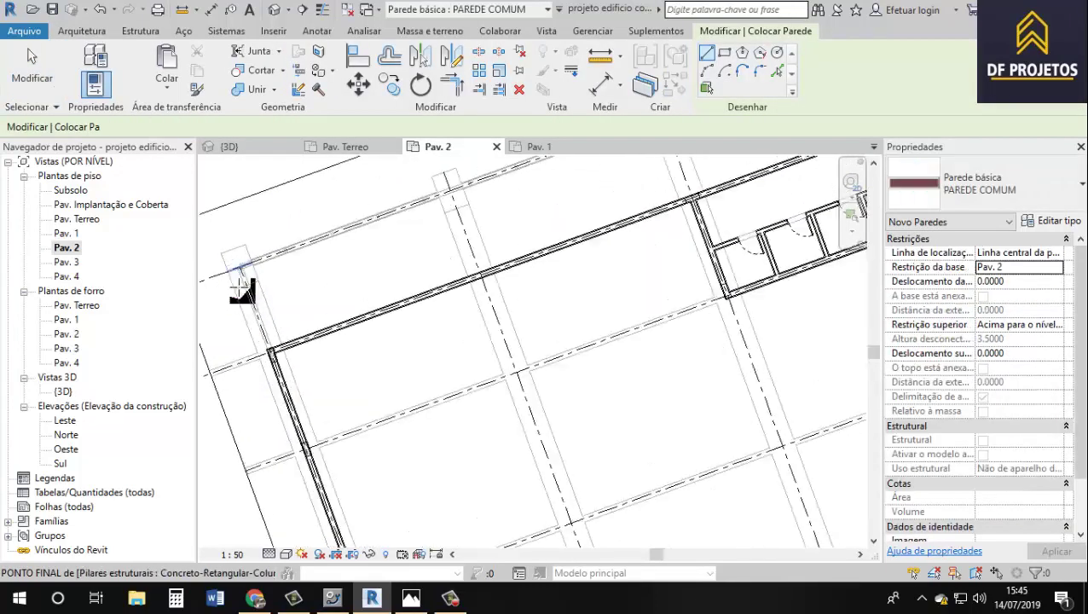
{"action": "scroll", "coordinate": [249, 283], "scroll_direction": "up", "scroll_amount": 2}
{"action": "scroll", "coordinate": [250, 256], "scroll_direction": "up", "scroll_amount": 1}
{"action": "left_click", "coordinate": [247, 208]}
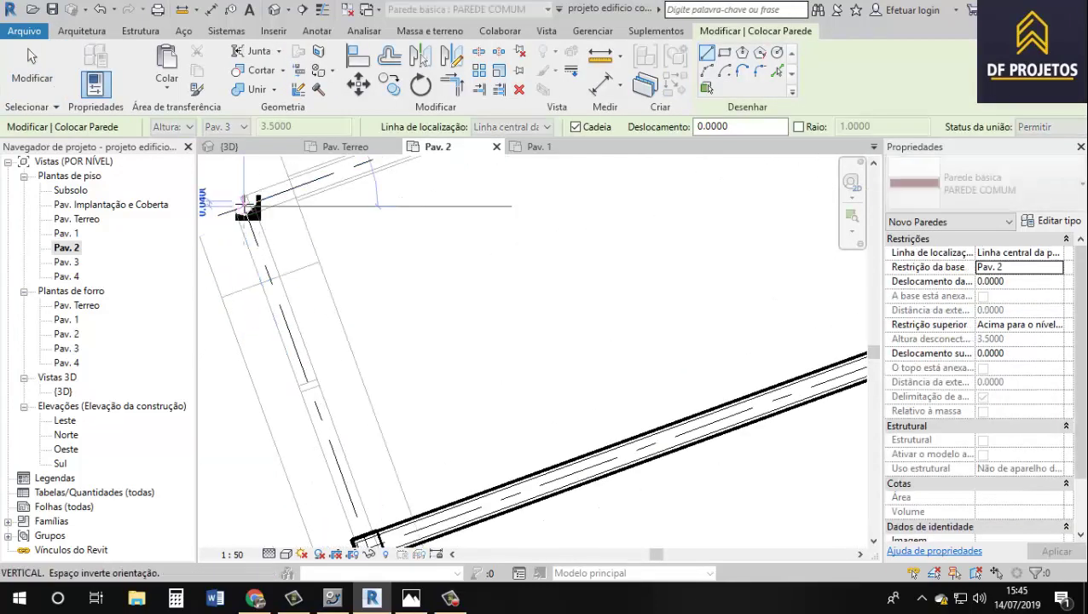
{"action": "scroll", "coordinate": [273, 220], "scroll_direction": "down", "scroll_amount": 3}
{"action": "scroll", "coordinate": [366, 239], "scroll_direction": "down", "scroll_amount": 3}
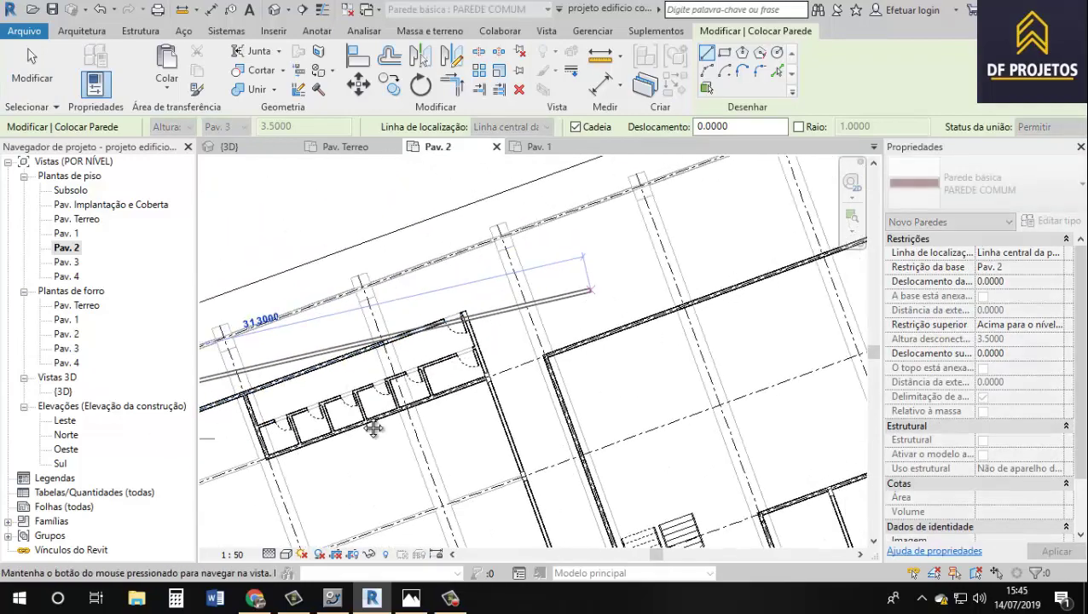
{"action": "middle_click_drag", "start_coordinate": [547, 251], "coordinate": [476, 269]}
{"action": "scroll", "coordinate": [476, 269], "scroll_direction": "up", "scroll_amount": 3}
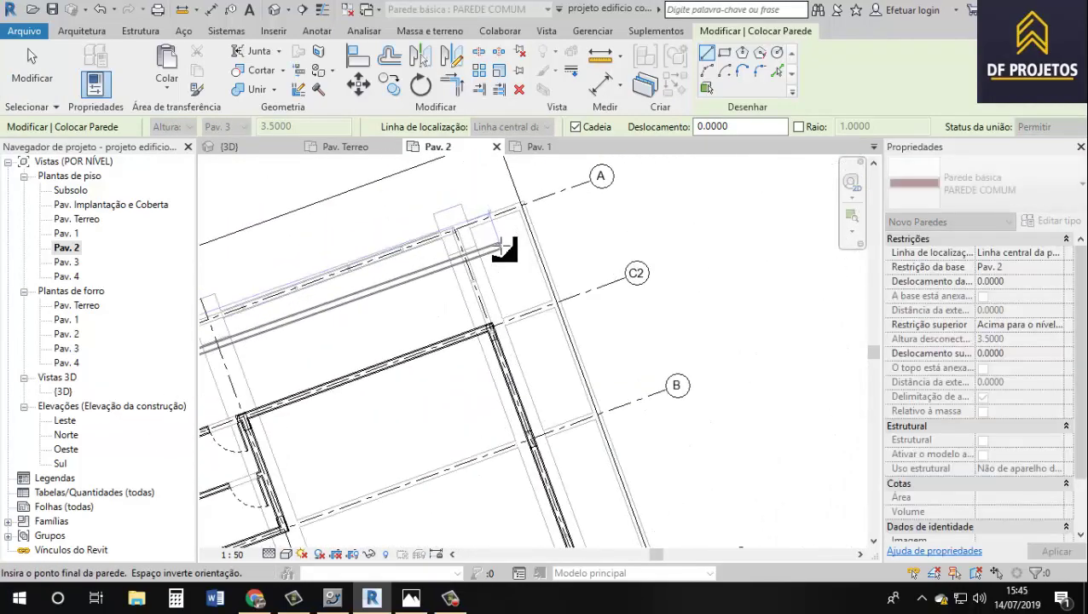
{"action": "scroll", "coordinate": [499, 243], "scroll_direction": "up", "scroll_amount": 2}
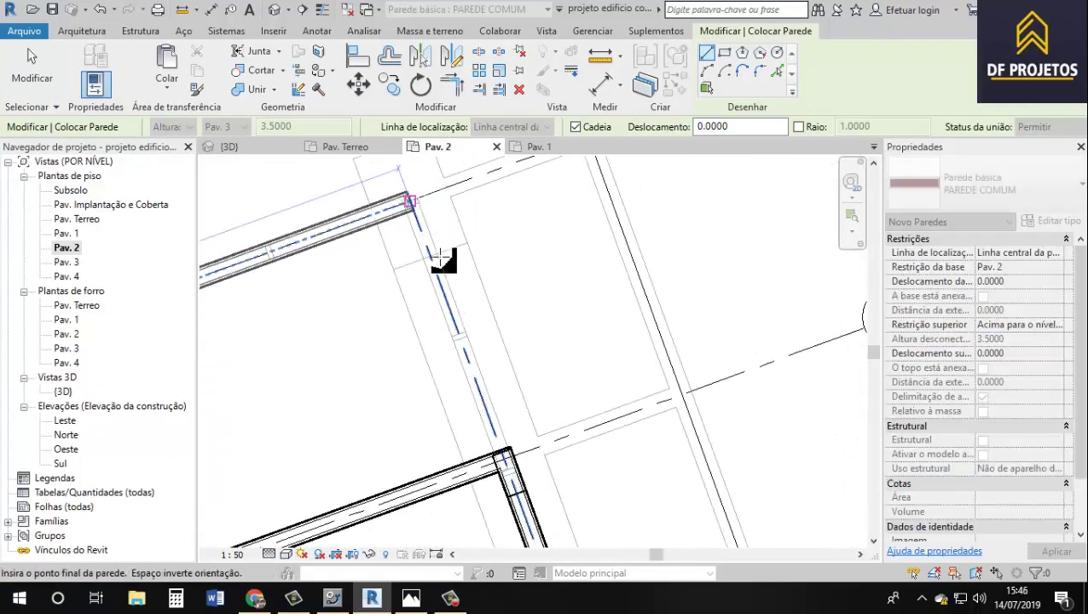
{"action": "scroll", "coordinate": [452, 273], "scroll_direction": "down", "scroll_amount": 2}
{"action": "scroll", "coordinate": [461, 316], "scroll_direction": "down", "scroll_amount": 1}
{"action": "scroll", "coordinate": [462, 341], "scroll_direction": "up", "scroll_amount": 1}
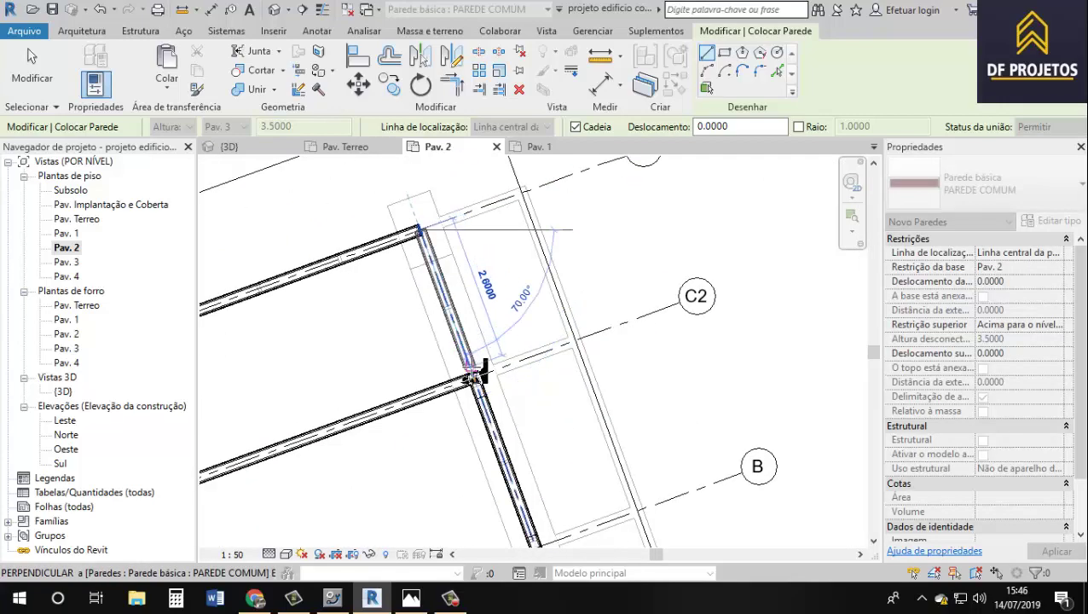
{"action": "left_click", "coordinate": [504, 380]}
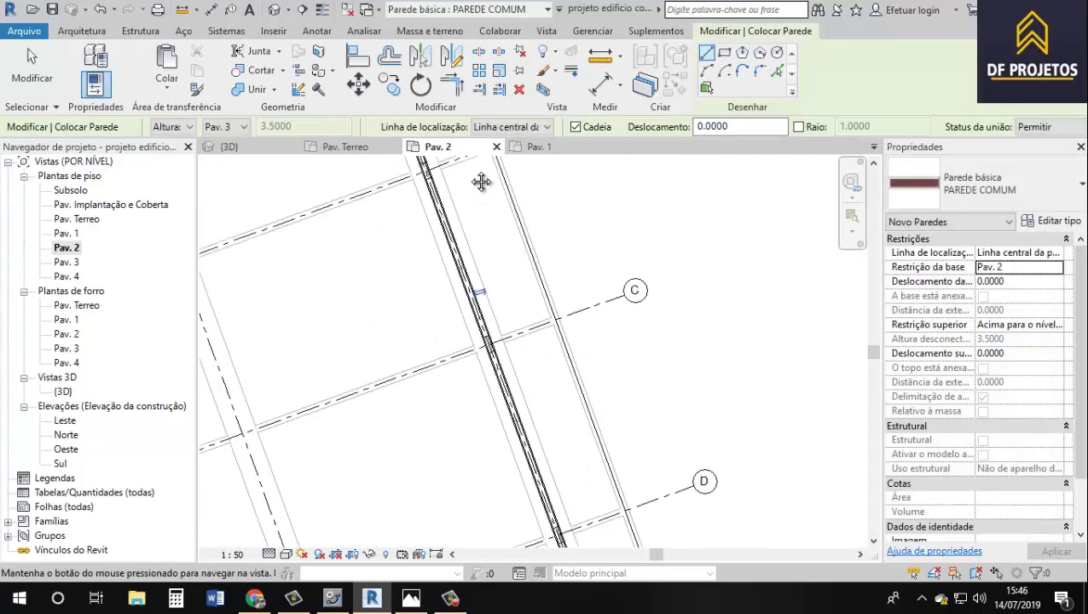
- Continue the walls to the lower-left corner and up to the upper corner, then end the chain
{"action": "scroll", "coordinate": [500, 337], "scroll_direction": "up", "scroll_amount": 2}
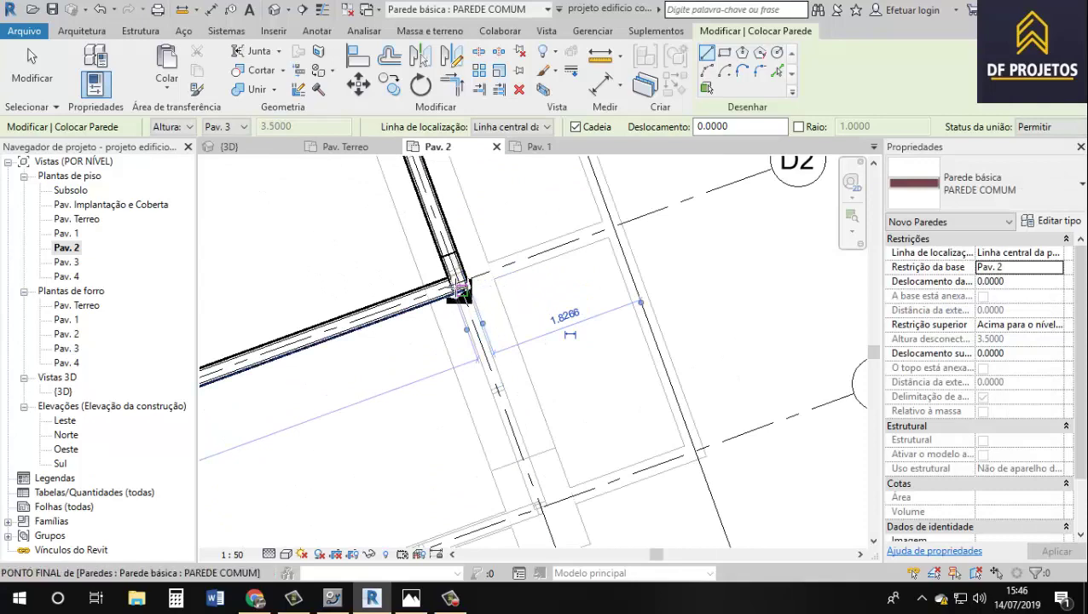
{"action": "left_click", "coordinate": [541, 510]}
{"action": "middle_click_drag", "start_coordinate": [541, 510], "coordinate": [731, 322]}
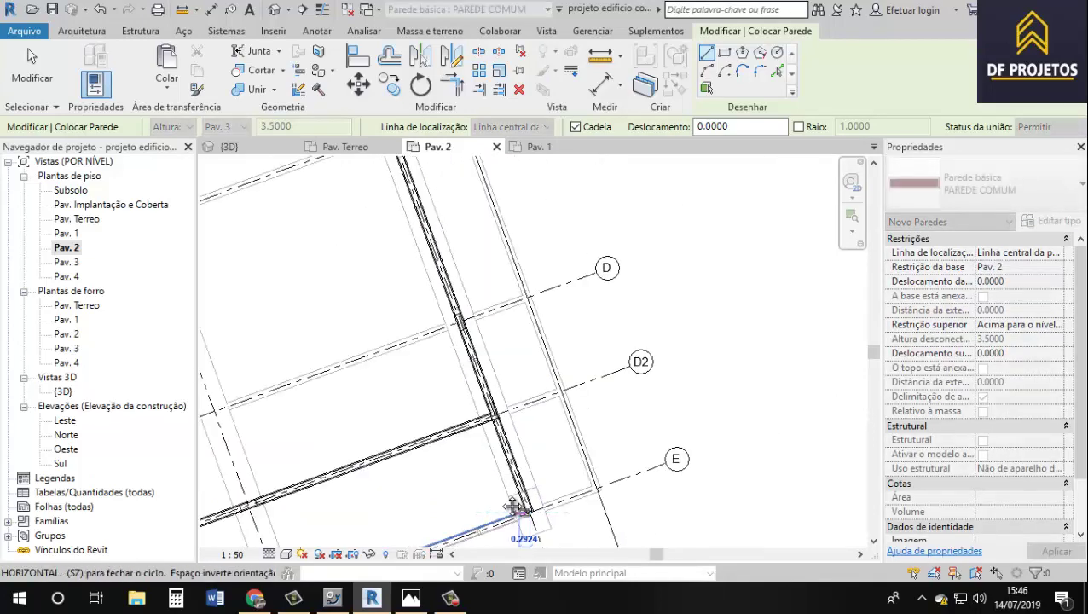
{"action": "scroll", "coordinate": [731, 323], "scroll_direction": "down", "scroll_amount": 3}
{"action": "scroll", "coordinate": [712, 335], "scroll_direction": "down", "scroll_amount": 3}
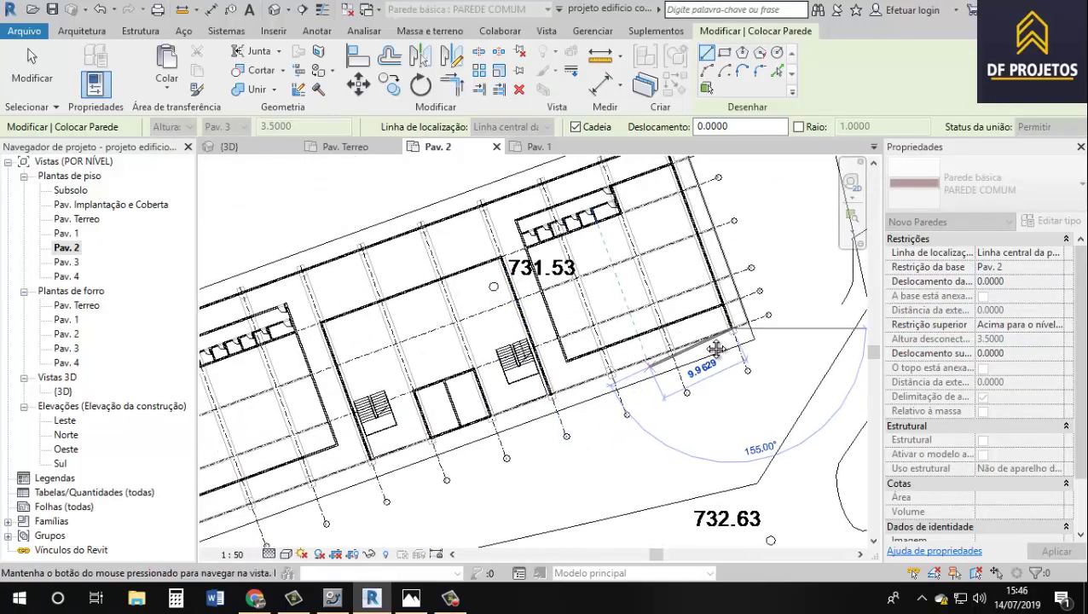
{"action": "middle_click_drag", "start_coordinate": [624, 369], "coordinate": [630, 355]}
{"action": "scroll", "coordinate": [389, 449], "scroll_direction": "up", "scroll_amount": 2}
{"action": "scroll", "coordinate": [365, 418], "scroll_direction": "up", "scroll_amount": 2}
{"action": "scroll", "coordinate": [342, 406], "scroll_direction": "up", "scroll_amount": 2}
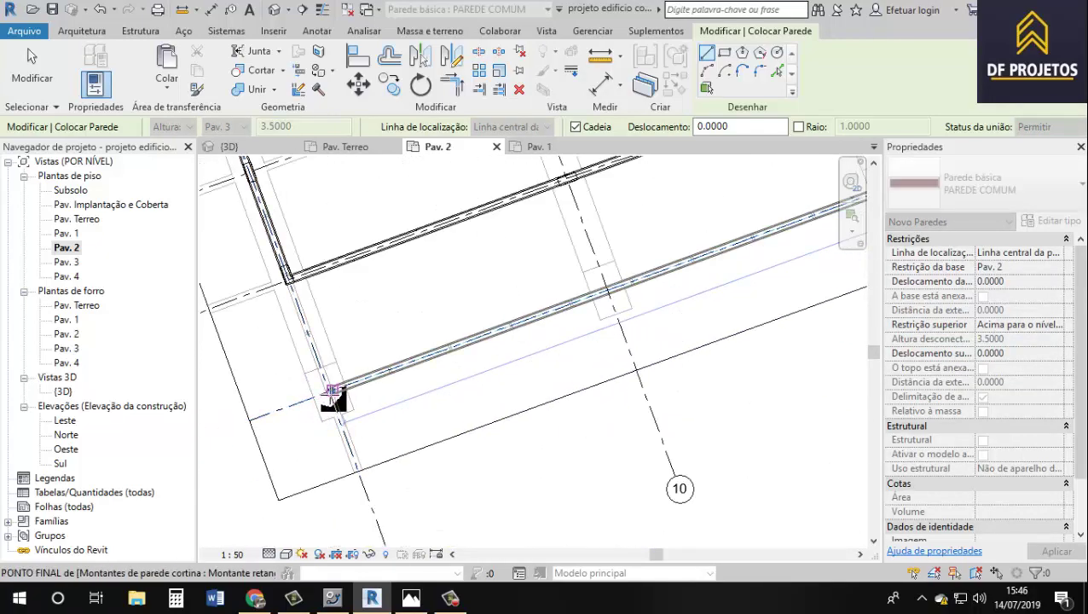
{"action": "left_click", "coordinate": [329, 394]}
{"action": "scroll", "coordinate": [310, 335], "scroll_direction": "up", "scroll_amount": 1}
{"action": "scroll", "coordinate": [322, 348], "scroll_direction": "up", "scroll_amount": 1}
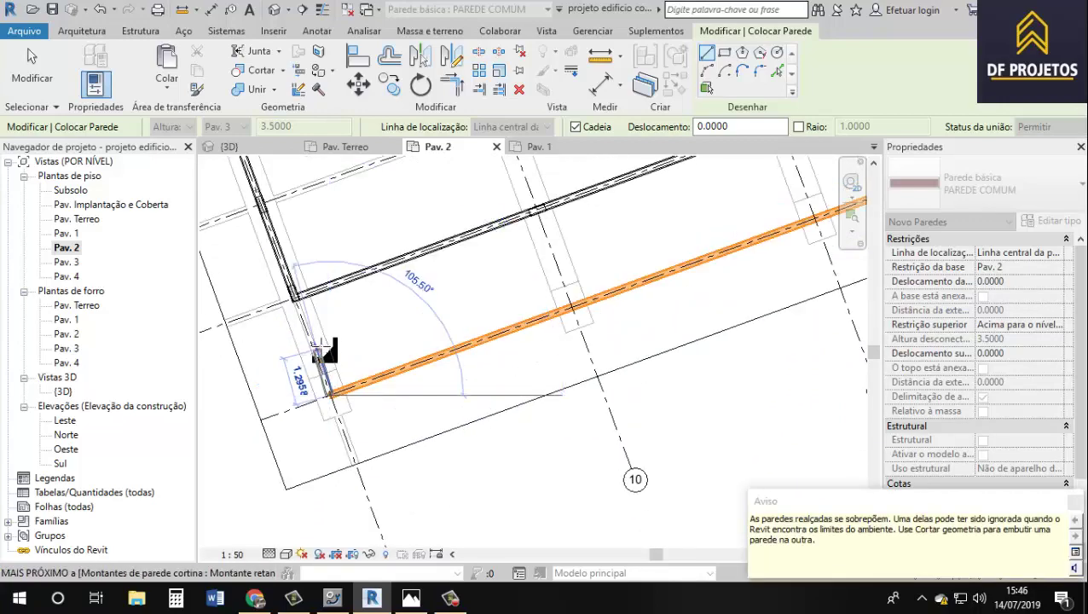
{"action": "scroll", "coordinate": [288, 279], "scroll_direction": "up", "scroll_amount": 1}
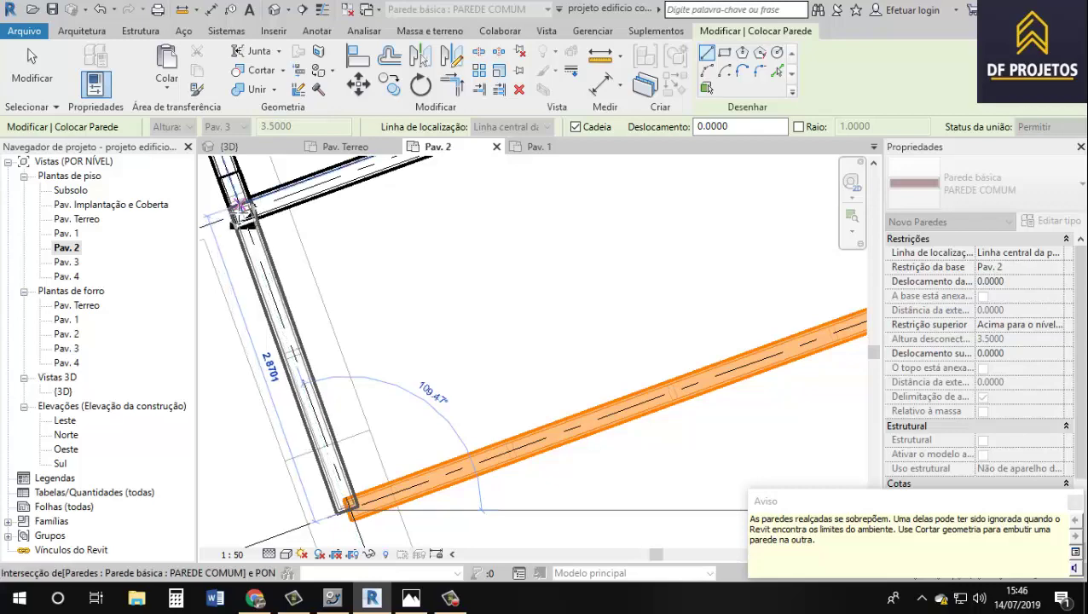
{"action": "scroll", "coordinate": [235, 217], "scroll_direction": "up", "scroll_amount": 1}
{"action": "scroll", "coordinate": [247, 216], "scroll_direction": "up", "scroll_amount": 1}
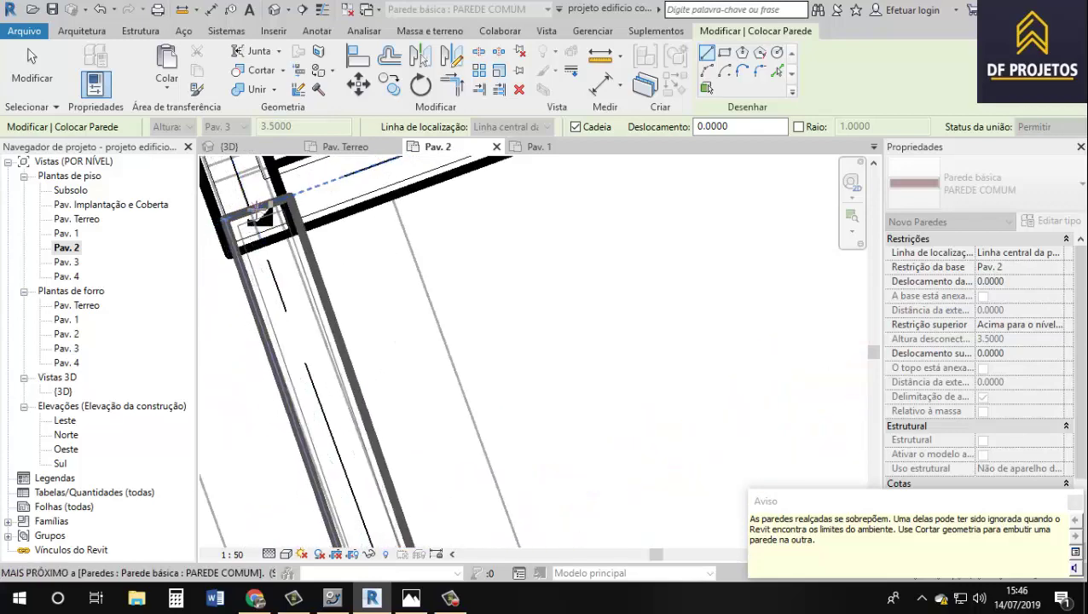
{"action": "left_click", "coordinate": [248, 213]}
{"action": "key", "text": "Escape"}
- Stretch the corner wall's end onto grid line 11
{"action": "left_click", "coordinate": [53, 83]}
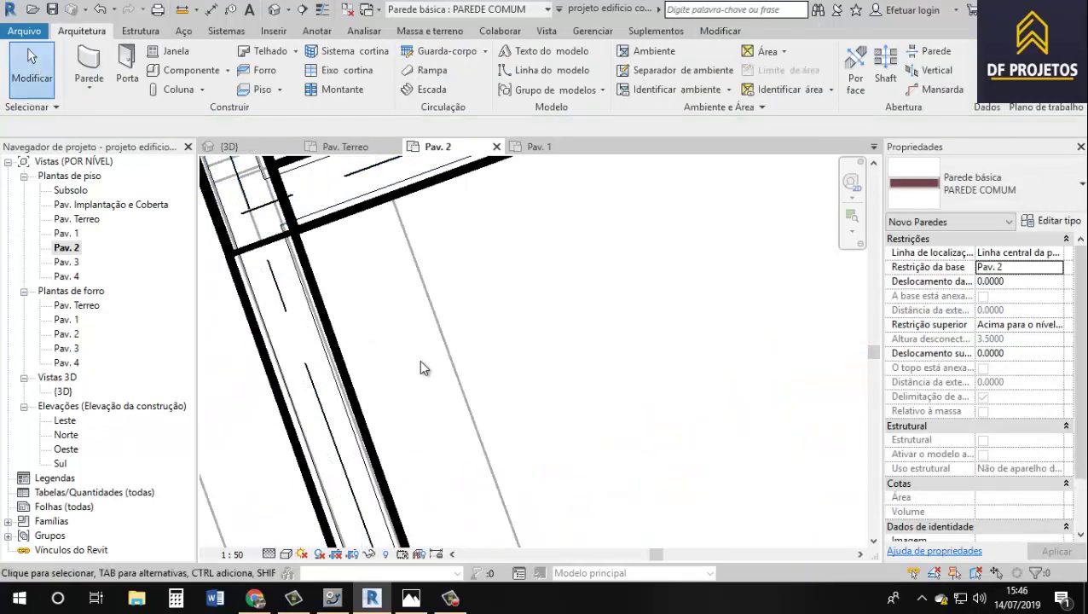
{"action": "scroll", "coordinate": [418, 360], "scroll_direction": "down", "scroll_amount": 2}
{"action": "scroll", "coordinate": [418, 390], "scroll_direction": "down", "scroll_amount": 2}
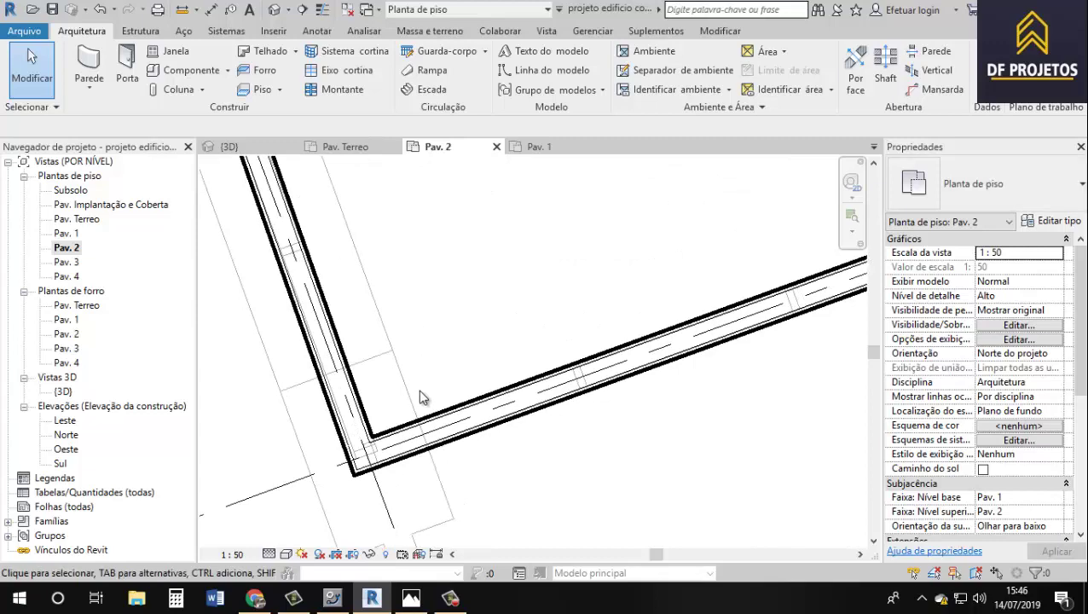
{"action": "left_click", "coordinate": [405, 431]}
{"action": "scroll", "coordinate": [366, 433], "scroll_direction": "up", "scroll_amount": 2}
{"action": "scroll", "coordinate": [334, 435], "scroll_direction": "up", "scroll_amount": 2}
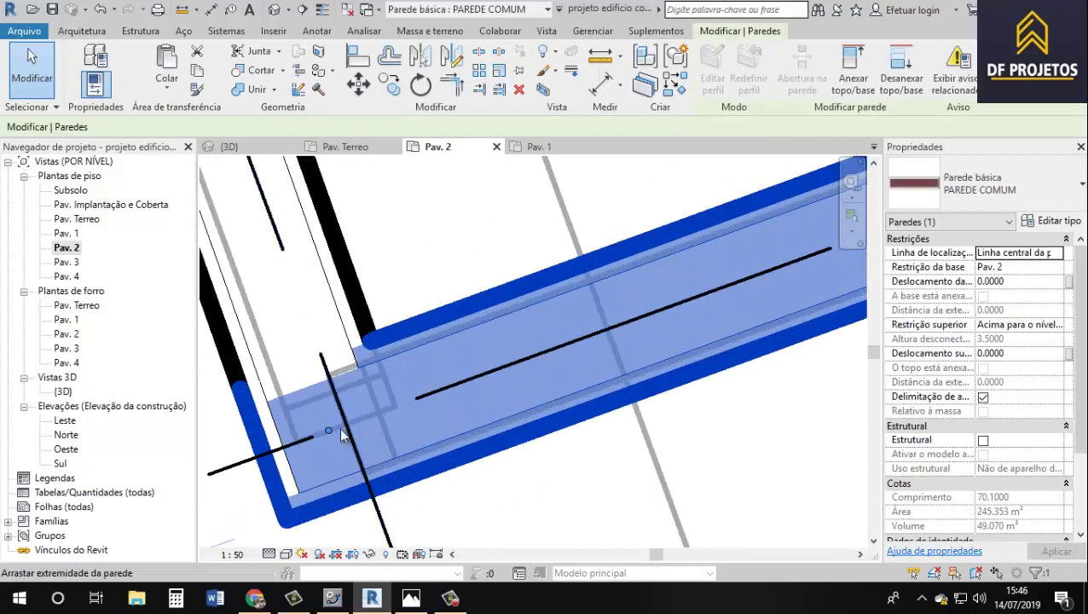
{"action": "left_click_drag", "start_coordinate": [339, 435], "coordinate": [435, 397]}
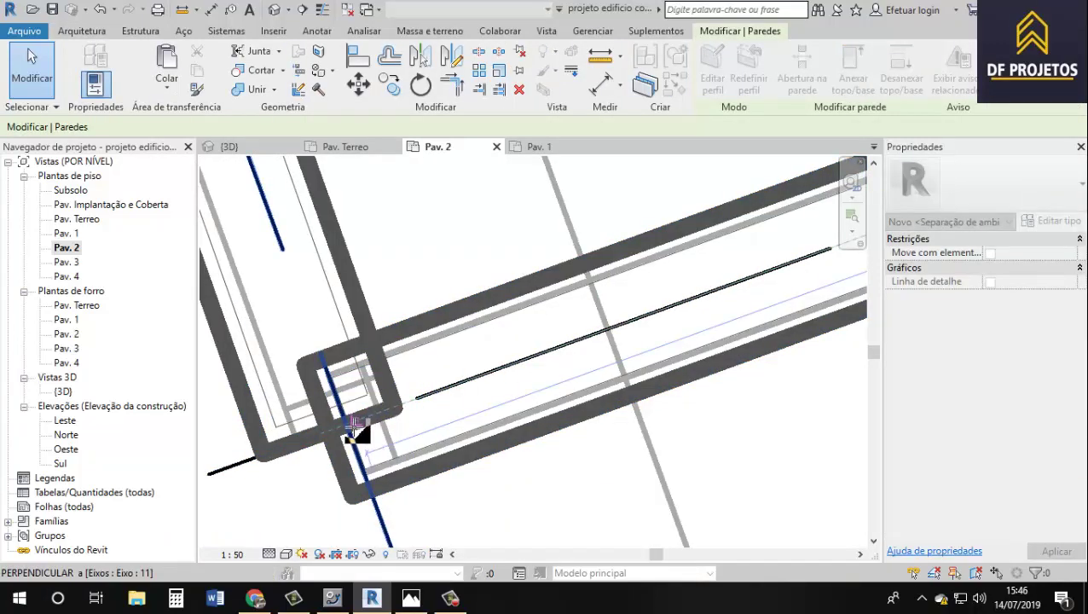
{"action": "left_click_drag", "start_coordinate": [350, 427], "coordinate": [357, 428]}
{"action": "scroll", "coordinate": [356, 429], "scroll_direction": "down", "scroll_amount": 2}
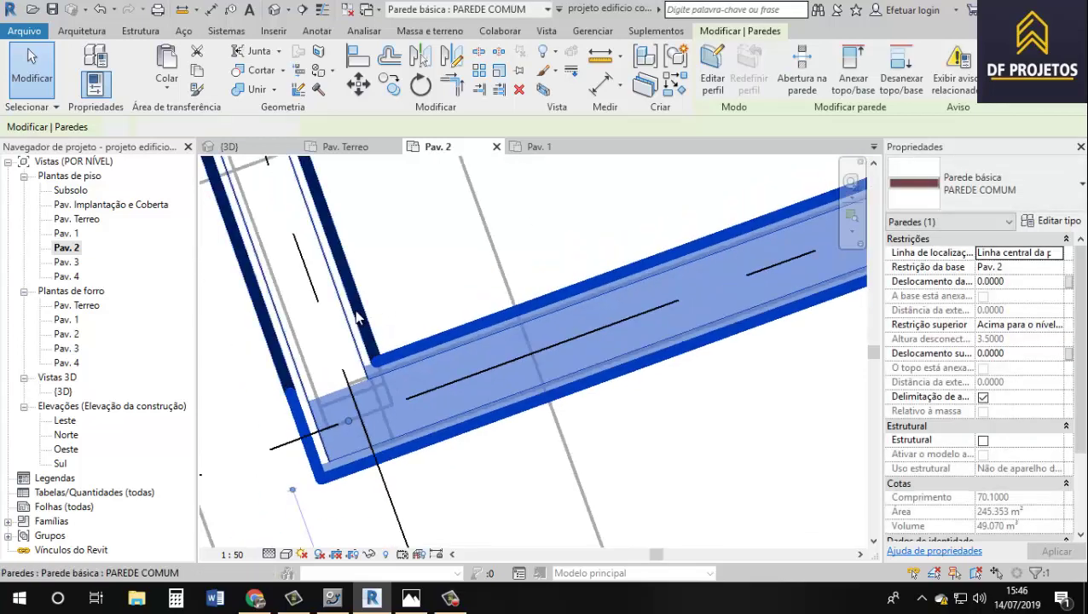
- Check the left vertical wall and the lower horizontal wall by selecting each
{"action": "left_click", "coordinate": [368, 339]}
{"action": "scroll", "coordinate": [371, 324], "scroll_direction": "down", "scroll_amount": 2}
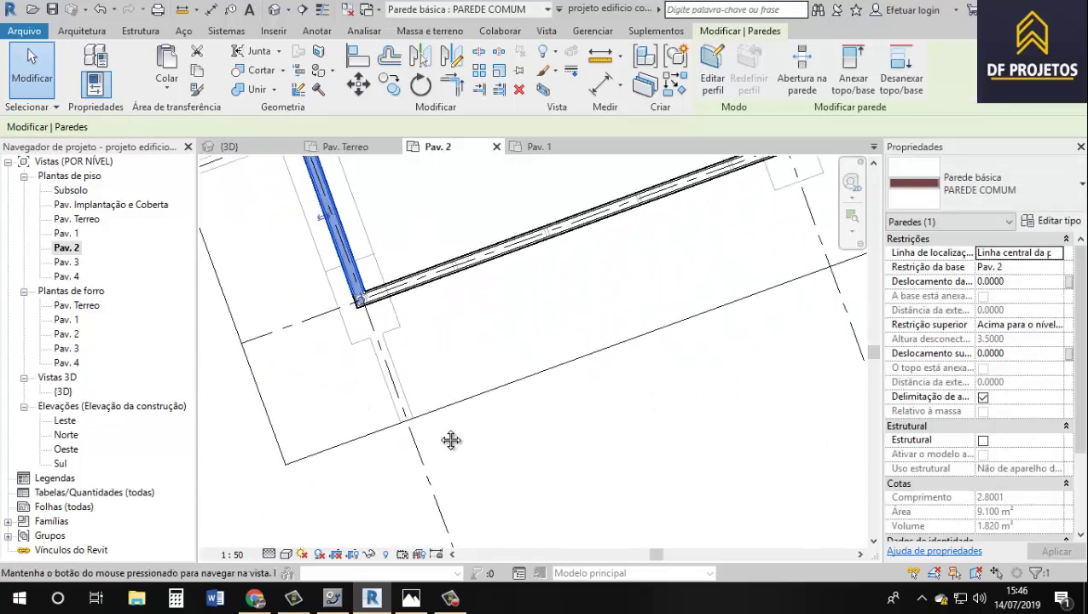
{"action": "scroll", "coordinate": [452, 440], "scroll_direction": "down", "scroll_amount": 2}
{"action": "scroll", "coordinate": [441, 382], "scroll_direction": "down", "scroll_amount": 2}
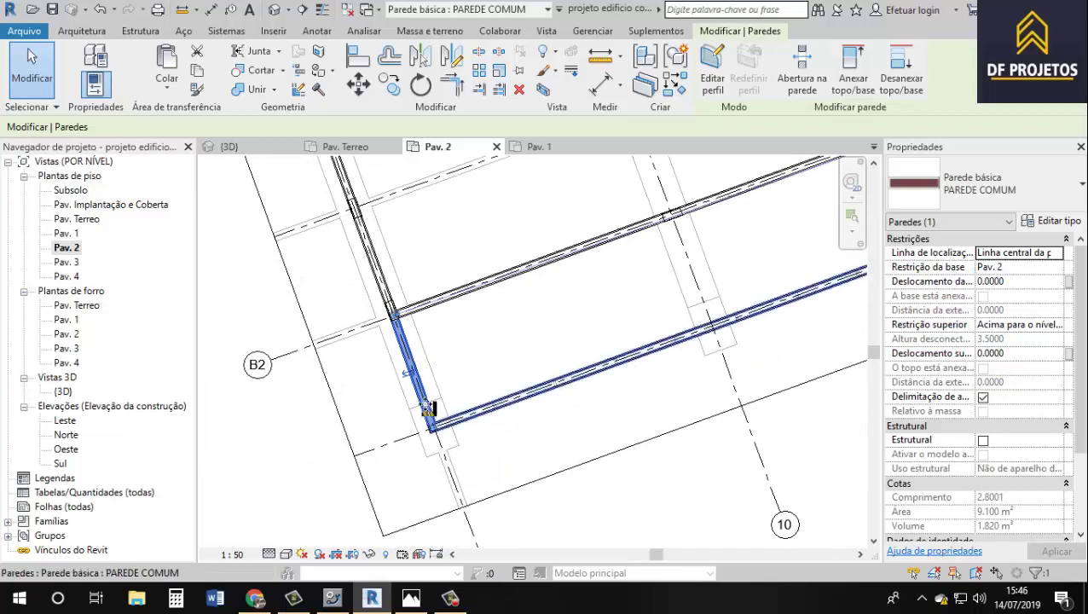
{"action": "left_click", "coordinate": [483, 378]}
{"action": "left_click", "coordinate": [478, 408]}
{"action": "scroll", "coordinate": [435, 401], "scroll_direction": "up", "scroll_amount": 2}
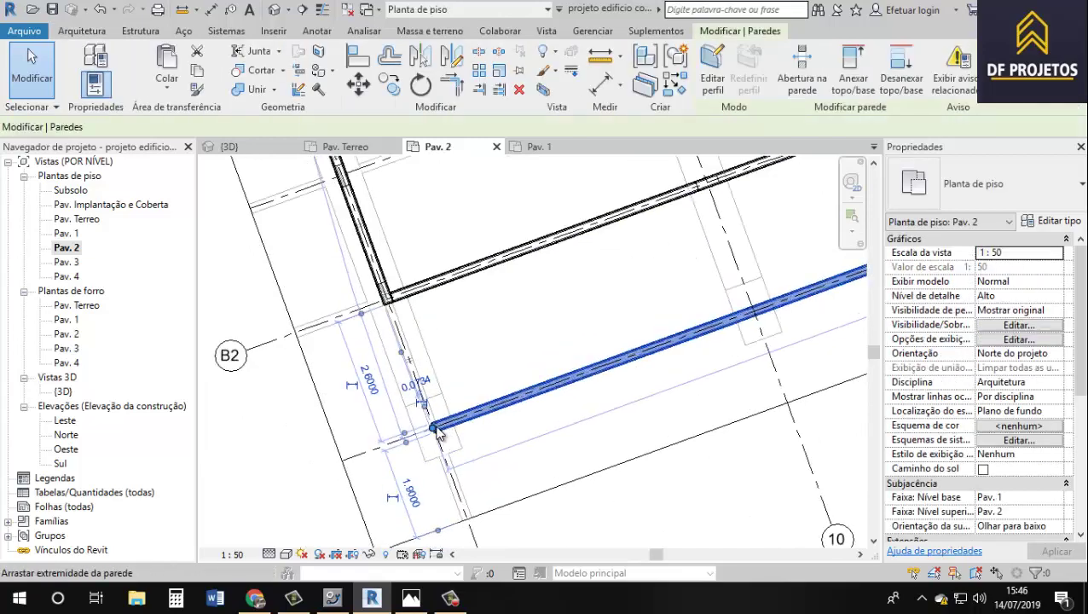
{"action": "scroll", "coordinate": [367, 284], "scroll_direction": "up", "scroll_amount": 1}
- Draw a short PAREDE COMUM wall linking the upper and lower walls at the corner
{"action": "left_click", "coordinate": [85, 31]}
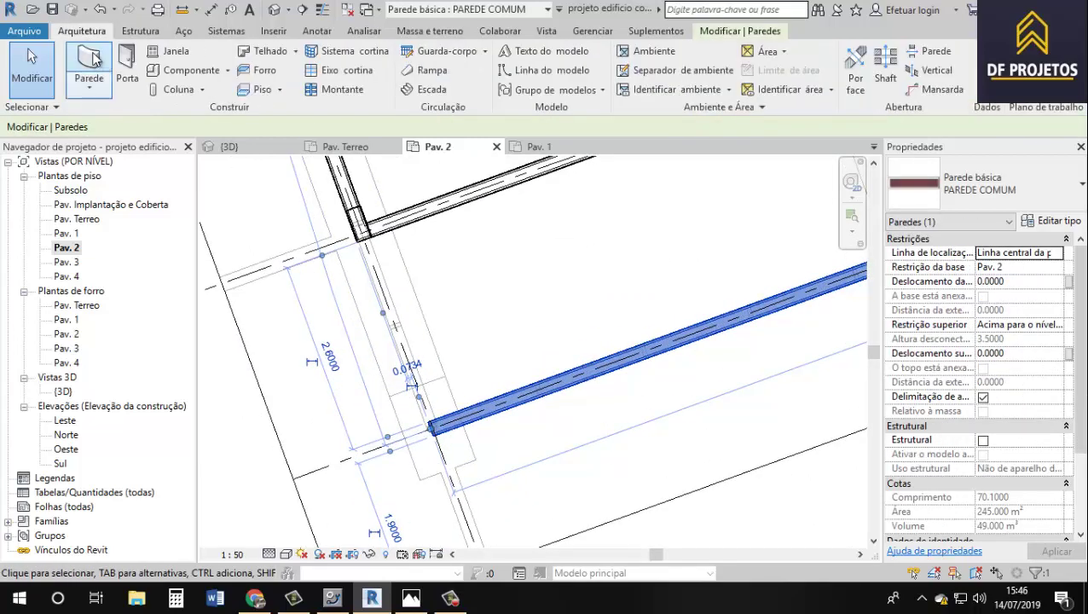
{"action": "left_click", "coordinate": [89, 64]}
{"action": "scroll", "coordinate": [366, 243], "scroll_direction": "up", "scroll_amount": 1}
{"action": "scroll", "coordinate": [388, 237], "scroll_direction": "up", "scroll_amount": 2}
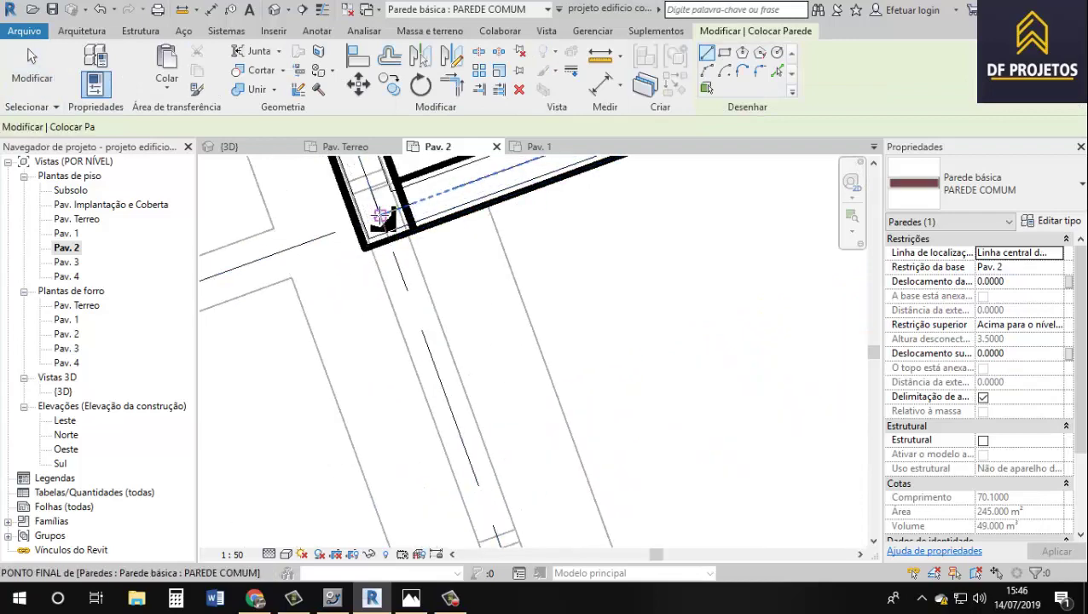
{"action": "left_click", "coordinate": [382, 216]}
{"action": "scroll", "coordinate": [401, 282], "scroll_direction": "up", "scroll_amount": 2}
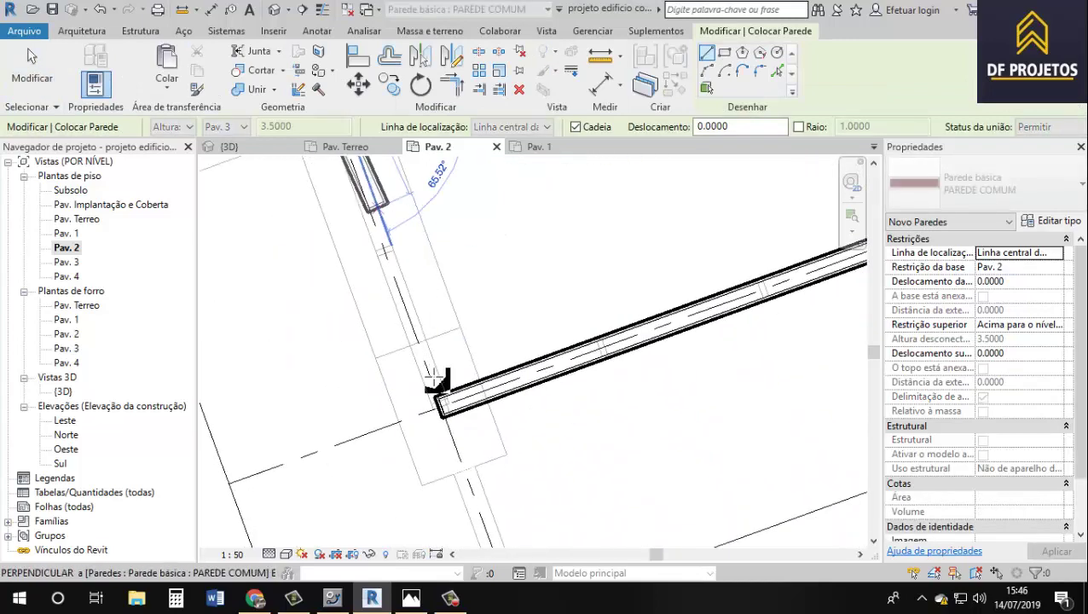
{"action": "left_click", "coordinate": [442, 403]}
{"action": "key", "text": "Escape"}
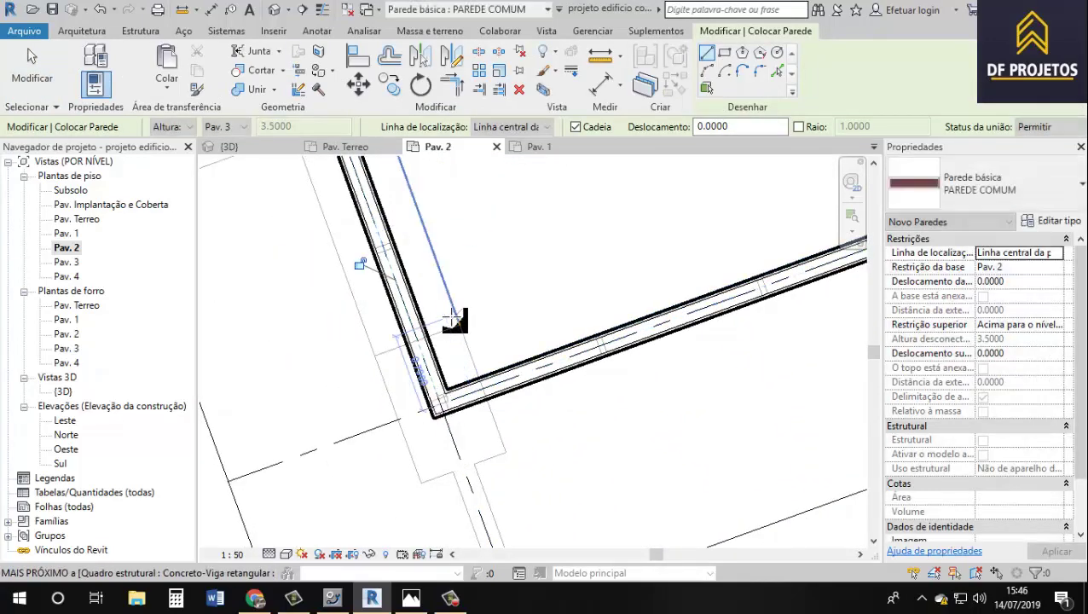
{"action": "left_click", "coordinate": [32, 64]}
- Add another short wall with WA from the wall corner down to the lower horizontal wall
{"action": "scroll", "coordinate": [426, 359], "scroll_direction": "down", "scroll_amount": 3}
{"action": "scroll", "coordinate": [426, 358], "scroll_direction": "up", "scroll_amount": 3}
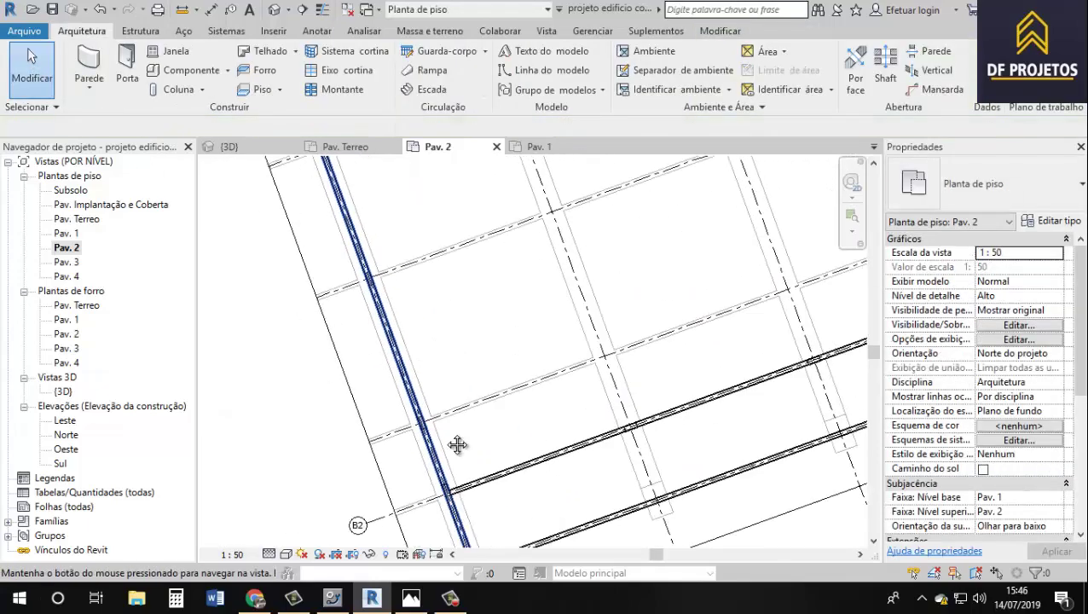
{"action": "mouse_move", "coordinate": [443, 401]}
{"action": "middle_mouse_down"}
{"action": "mouse_move", "coordinate": [419, 385]}
{"action": "mouse_move", "coordinate": [427, 474]}
{"action": "middle_mouse_up"}
{"action": "scroll", "coordinate": [396, 425], "scroll_direction": "up", "scroll_amount": 2}
{"action": "scroll", "coordinate": [395, 425], "scroll_direction": "up", "scroll_amount": 2}
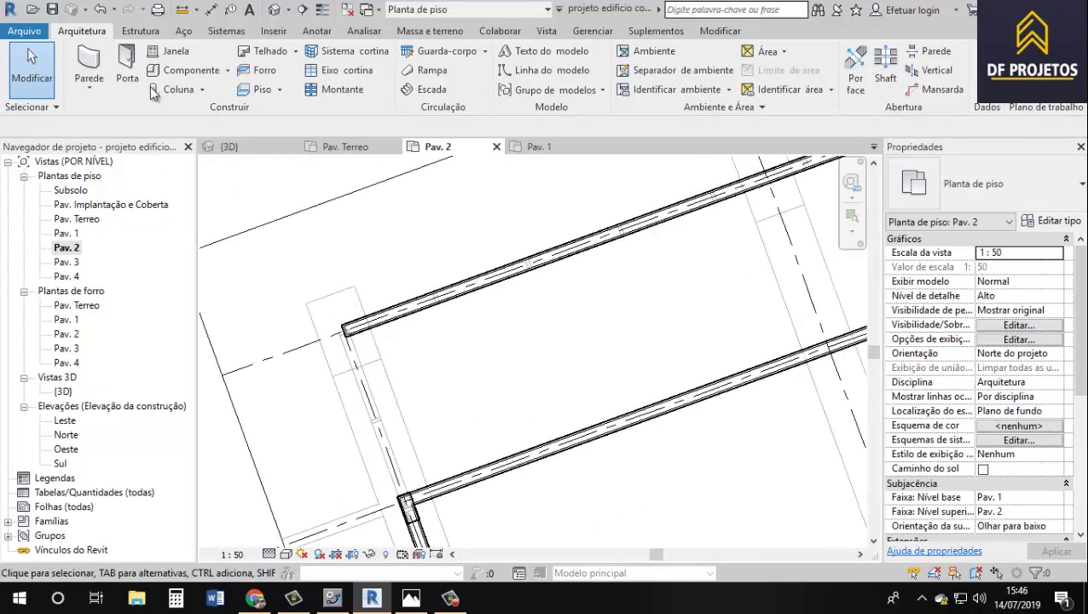
{"action": "key", "text": "w"}
{"action": "key", "text": "a"}
{"action": "left_click", "coordinate": [344, 331]}
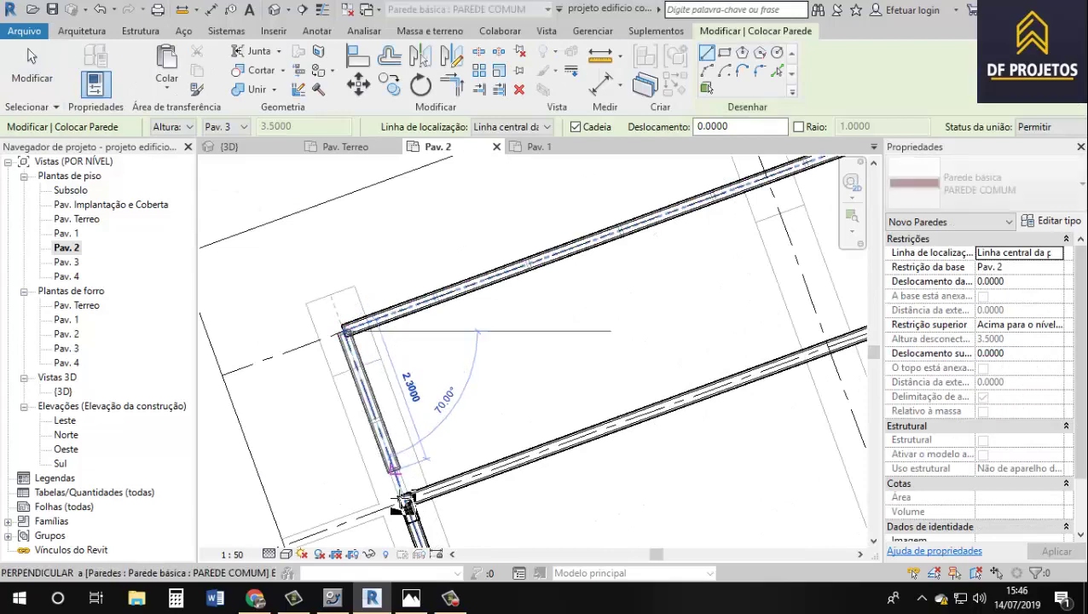
{"action": "left_click", "coordinate": [407, 503]}
{"action": "left_click", "coordinate": [44, 70]}
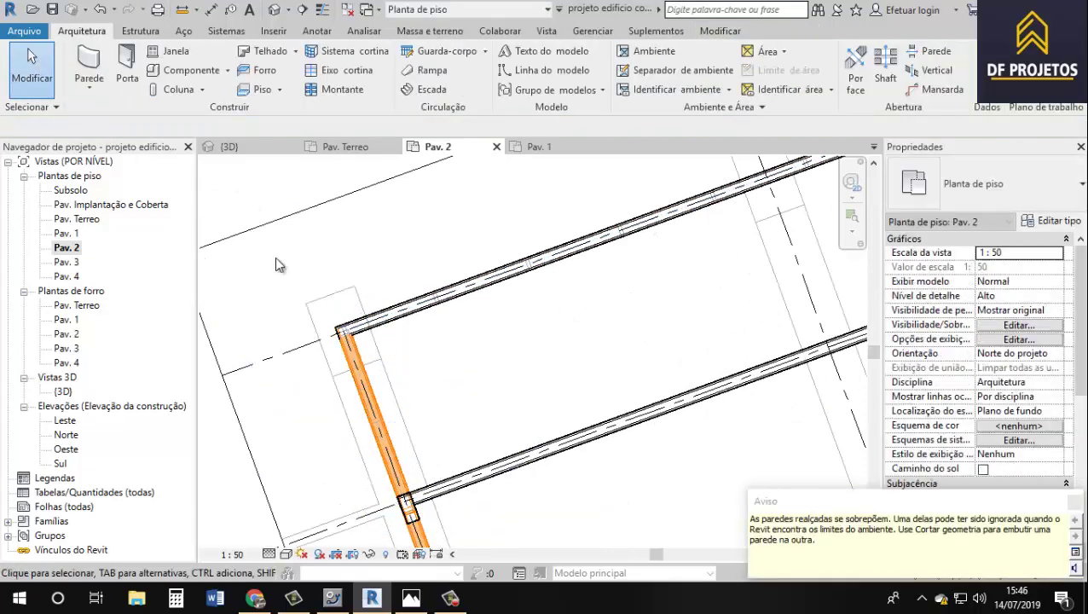
{"action": "scroll", "coordinate": [470, 381], "scroll_direction": "up", "scroll_amount": 2}
{"action": "middle_click_drag", "start_coordinate": [470, 381], "coordinate": [426, 316]}
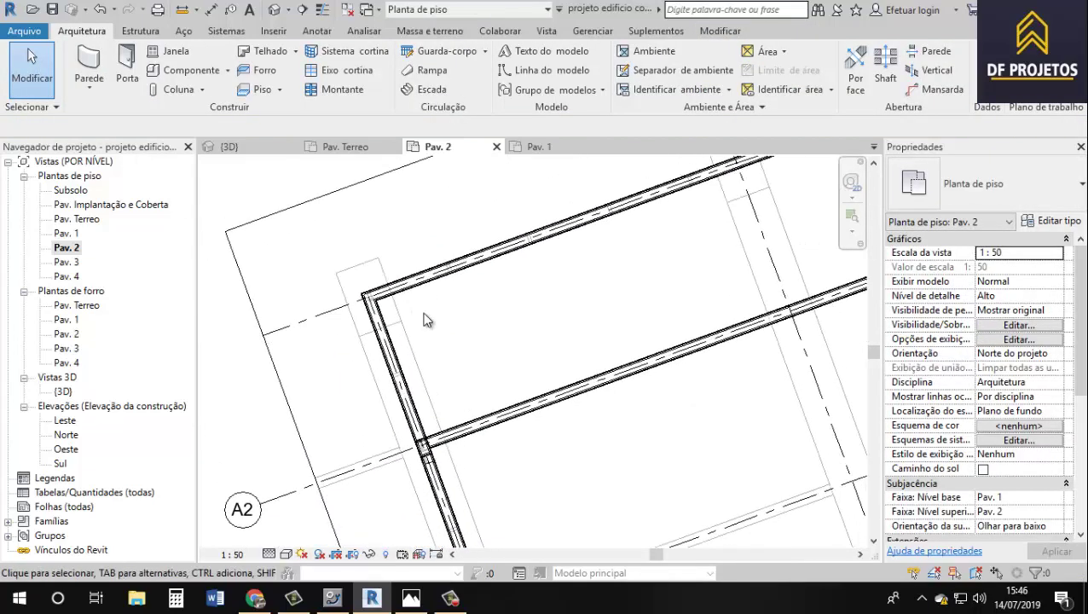
- Select the top perimeter wall and add the vertical perimeter wall
{"action": "left_click", "coordinate": [428, 276]}
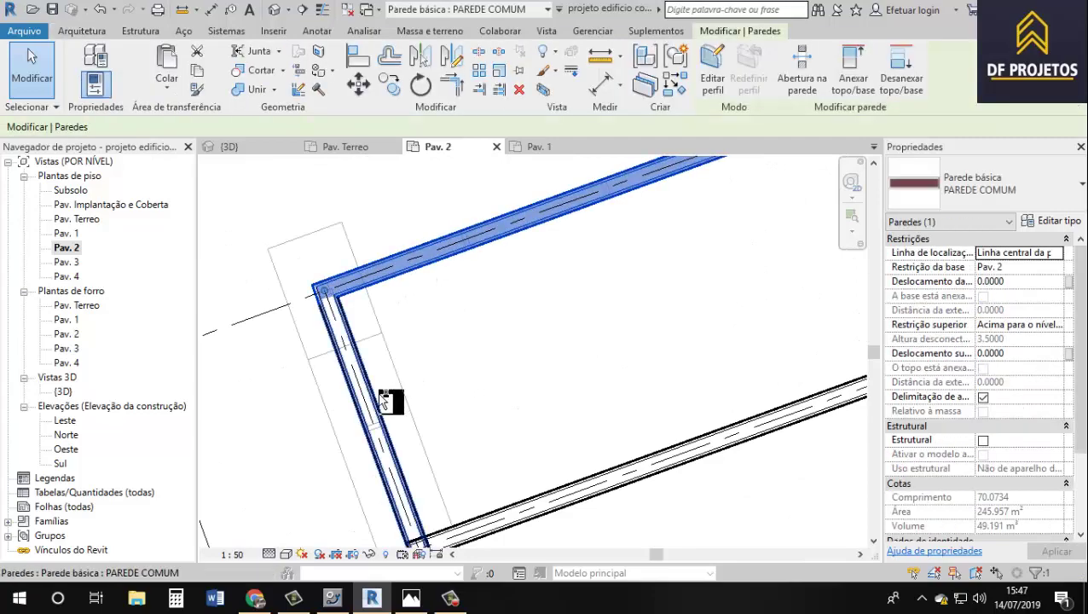
{"action": "left_click", "coordinate": [389, 401], "text": "ctrl"}
{"action": "scroll", "coordinate": [388, 401], "scroll_direction": "down", "scroll_amount": 2}
{"action": "middle_click_drag", "start_coordinate": [729, 332], "coordinate": [575, 206]}
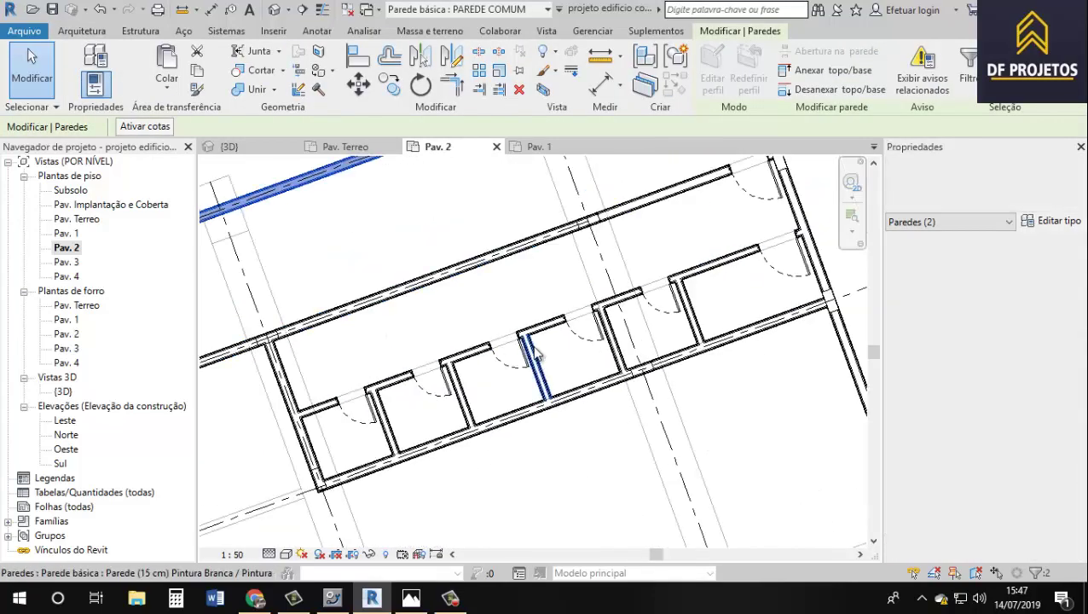
{"action": "scroll", "coordinate": [575, 206], "scroll_direction": "up", "scroll_amount": 3}
{"action": "middle_click_drag", "start_coordinate": [369, 462], "coordinate": [510, 339]}
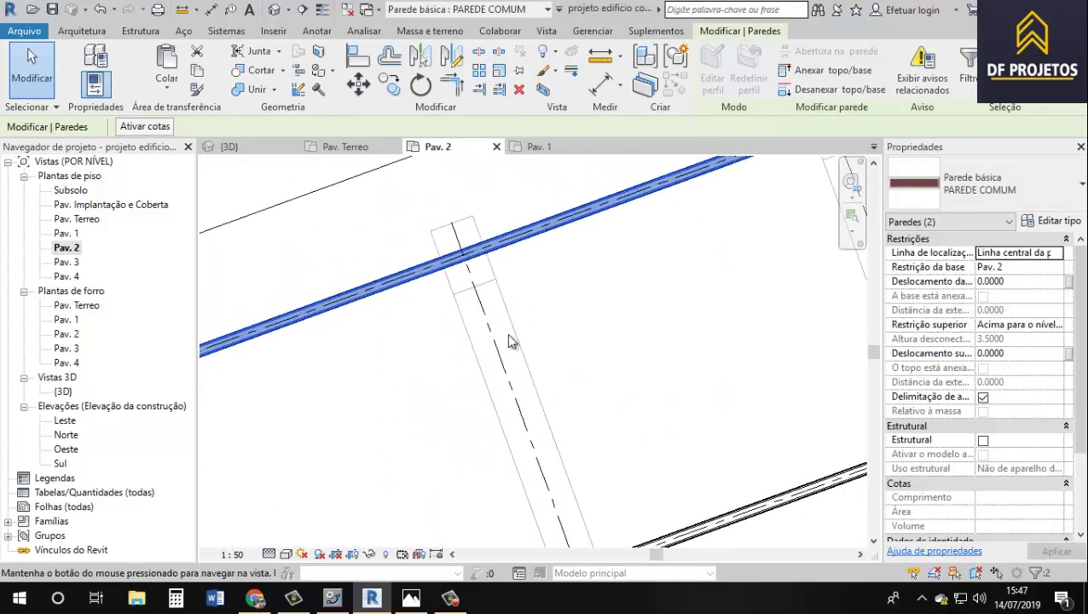
{"action": "scroll", "coordinate": [476, 345], "scroll_direction": "down", "scroll_amount": 1}
{"action": "scroll", "coordinate": [692, 306], "scroll_direction": "down", "scroll_amount": 2}
{"action": "scroll", "coordinate": [719, 352], "scroll_direction": "down", "scroll_amount": 1}
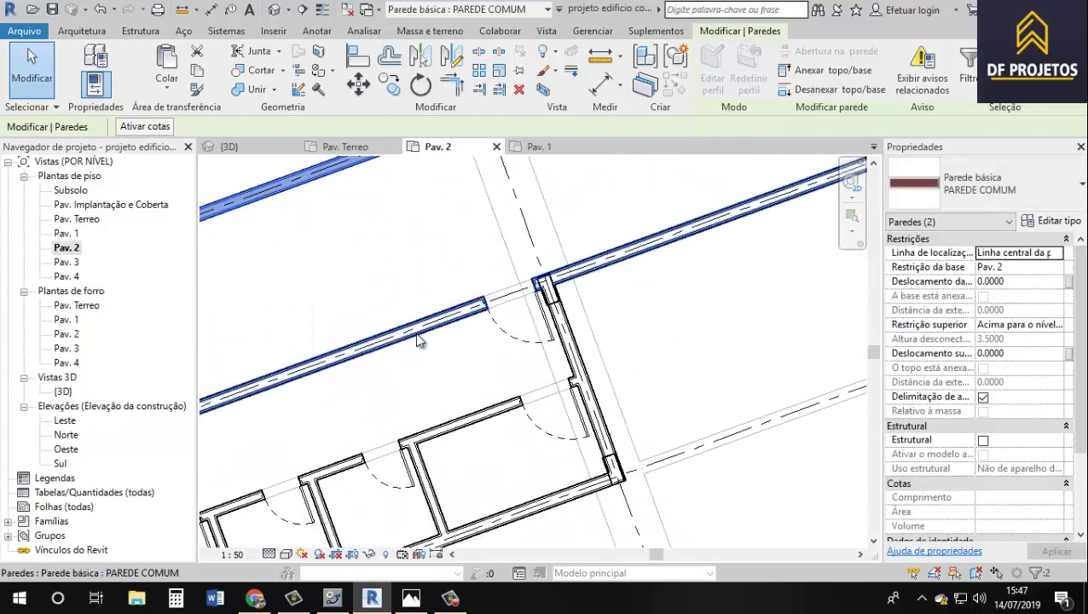
{"action": "scroll", "coordinate": [527, 301], "scroll_direction": "up", "scroll_amount": 4}
{"action": "middle_click_drag", "start_coordinate": [541, 313], "coordinate": [503, 283]}
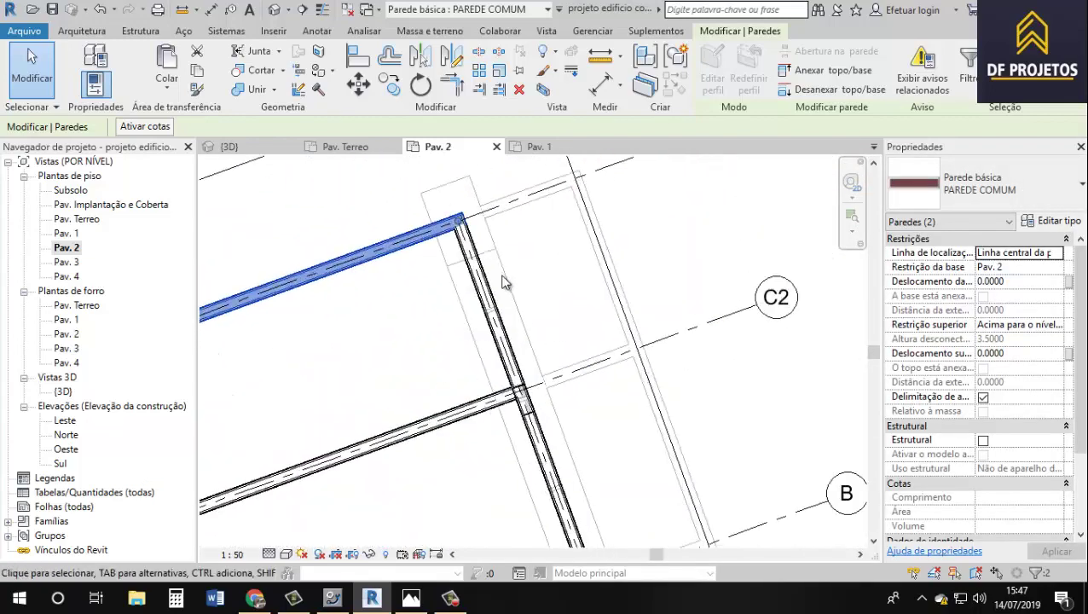
- Add the remaining perimeter walls, dropping a wrong pick, until five walls are selected
{"action": "left_click", "coordinate": [492, 292], "text": "ctrl"}
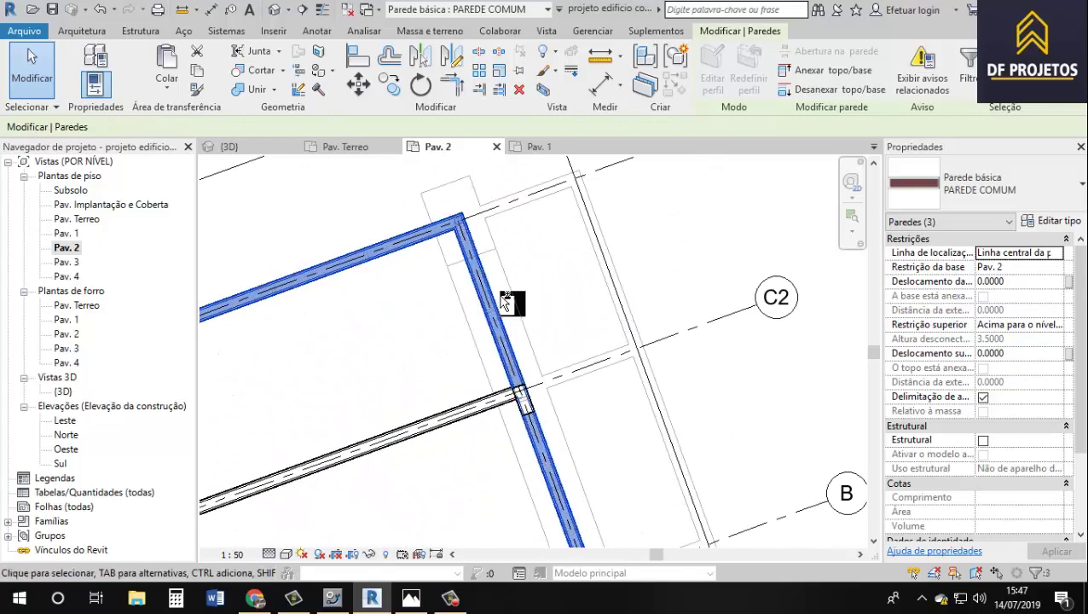
{"action": "scroll", "coordinate": [493, 292], "scroll_direction": "down", "scroll_amount": 3}
{"action": "scroll", "coordinate": [540, 272], "scroll_direction": "up", "scroll_amount": 2}
{"action": "mouse_move", "coordinate": [539, 272]}
{"action": "middle_mouse_down"}
{"action": "mouse_move", "coordinate": [566, 348]}
{"action": "mouse_move", "coordinate": [490, 364]}
{"action": "middle_mouse_up"}
{"action": "scroll", "coordinate": [490, 365], "scroll_direction": "up", "scroll_amount": 2}
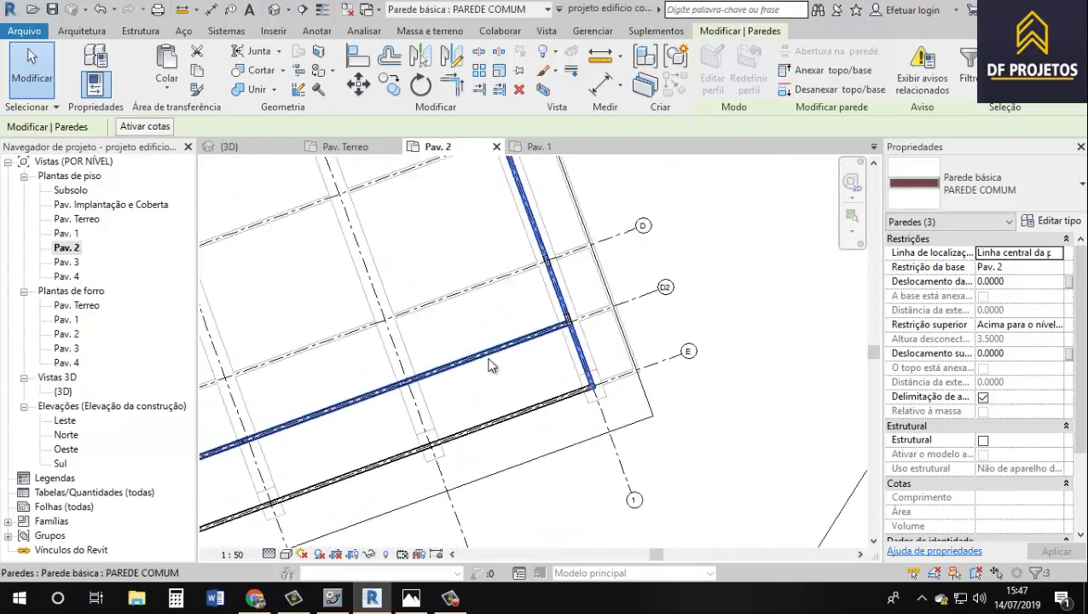
{"action": "left_click", "coordinate": [548, 348], "text": "ctrl"}
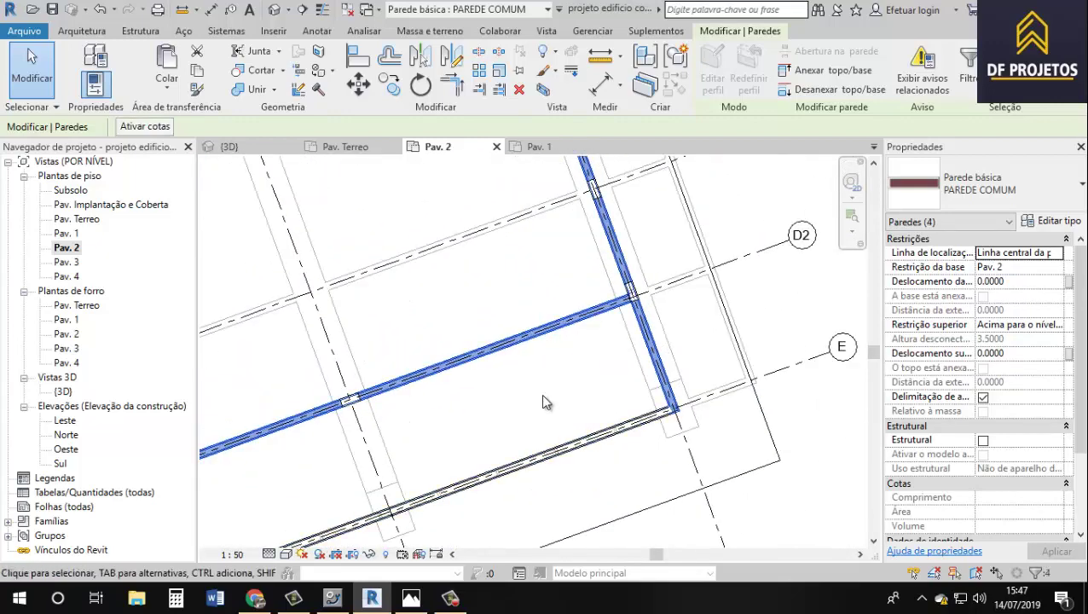
{"action": "left_click", "coordinate": [523, 348], "text": "shift"}
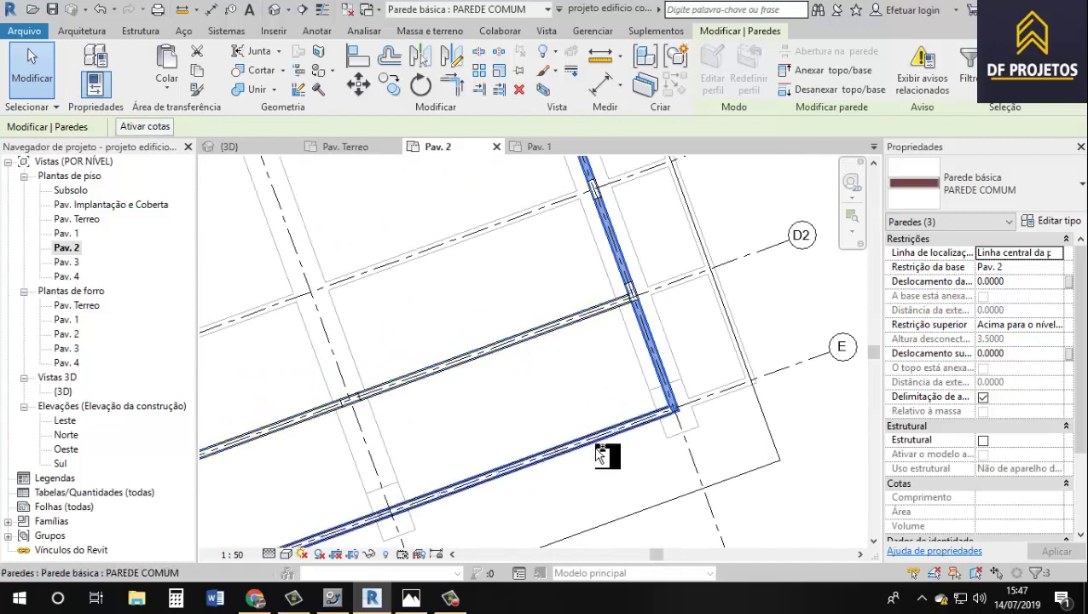
{"action": "scroll", "coordinate": [602, 446], "scroll_direction": "down", "scroll_amount": 3}
{"action": "middle_click_drag", "start_coordinate": [491, 476], "coordinate": [526, 369]}
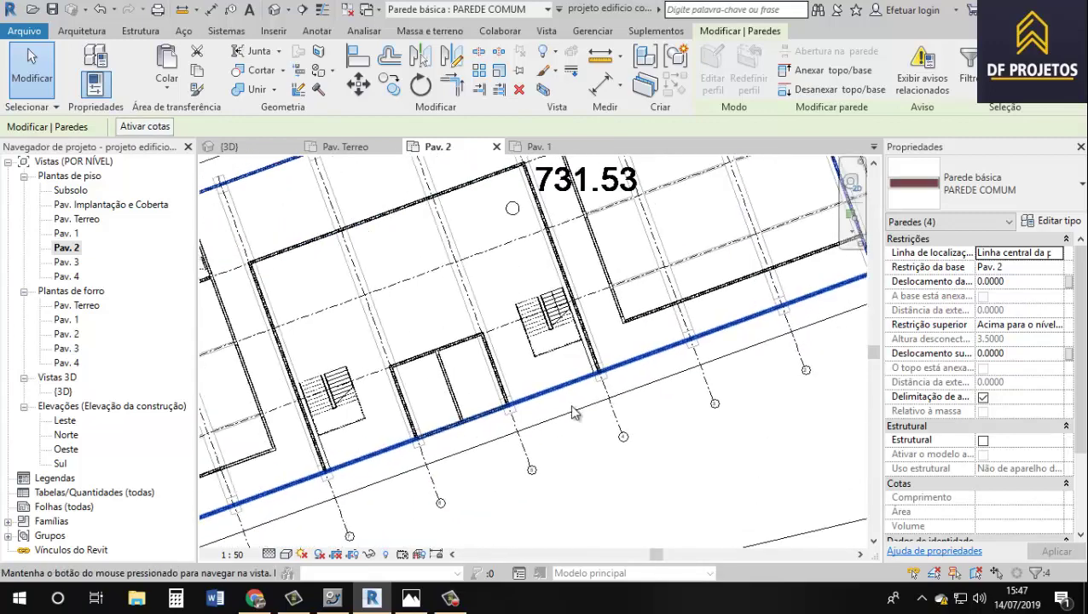
{"action": "scroll", "coordinate": [420, 413], "scroll_direction": "up", "scroll_amount": 3}
{"action": "scroll", "coordinate": [336, 413], "scroll_direction": "up", "scroll_amount": 1}
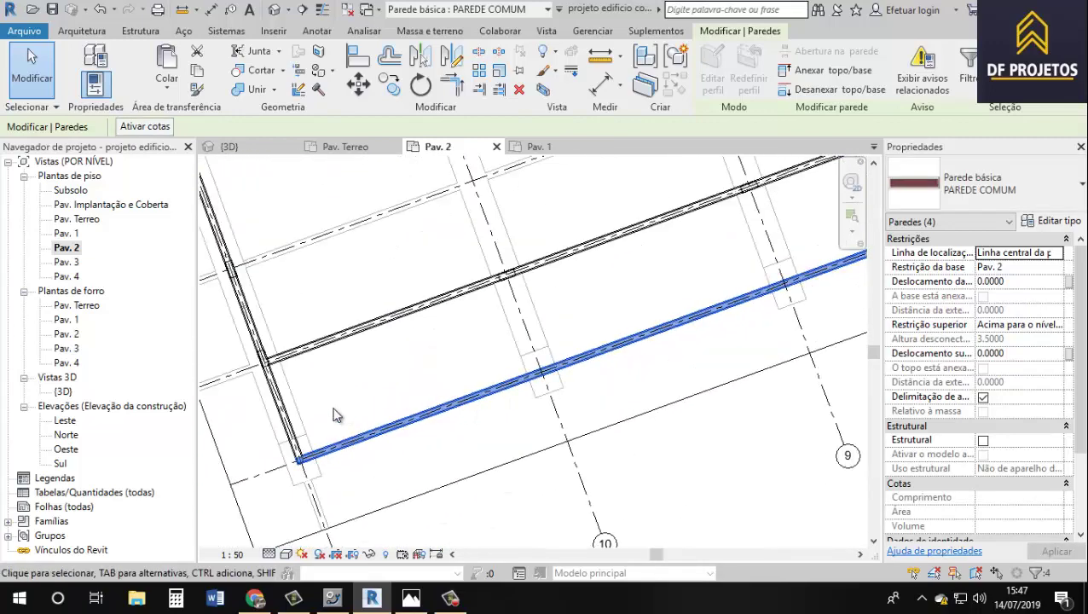
{"action": "scroll", "coordinate": [293, 411], "scroll_direction": "up", "scroll_amount": 2}
{"action": "left_click", "coordinate": [293, 404], "text": "ctrl"}
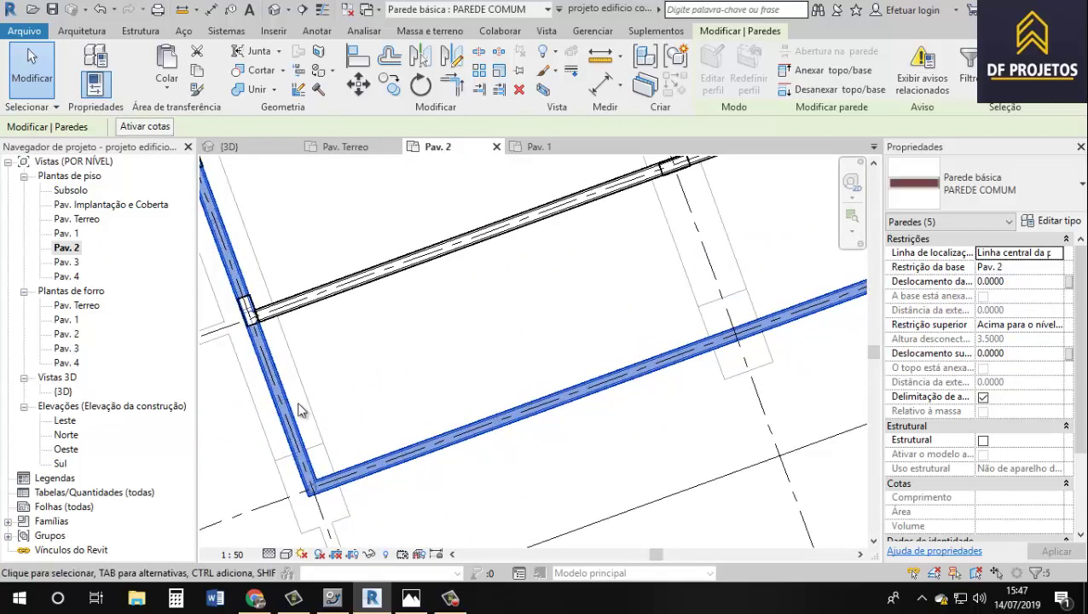
{"action": "scroll", "coordinate": [315, 382], "scroll_direction": "down", "scroll_amount": 2}
{"action": "scroll", "coordinate": [326, 303], "scroll_direction": "down", "scroll_amount": 2}
{"action": "scroll", "coordinate": [348, 291], "scroll_direction": "down", "scroll_amount": 1}
{"action": "middle_click_drag", "start_coordinate": [348, 292], "coordinate": [360, 340]}
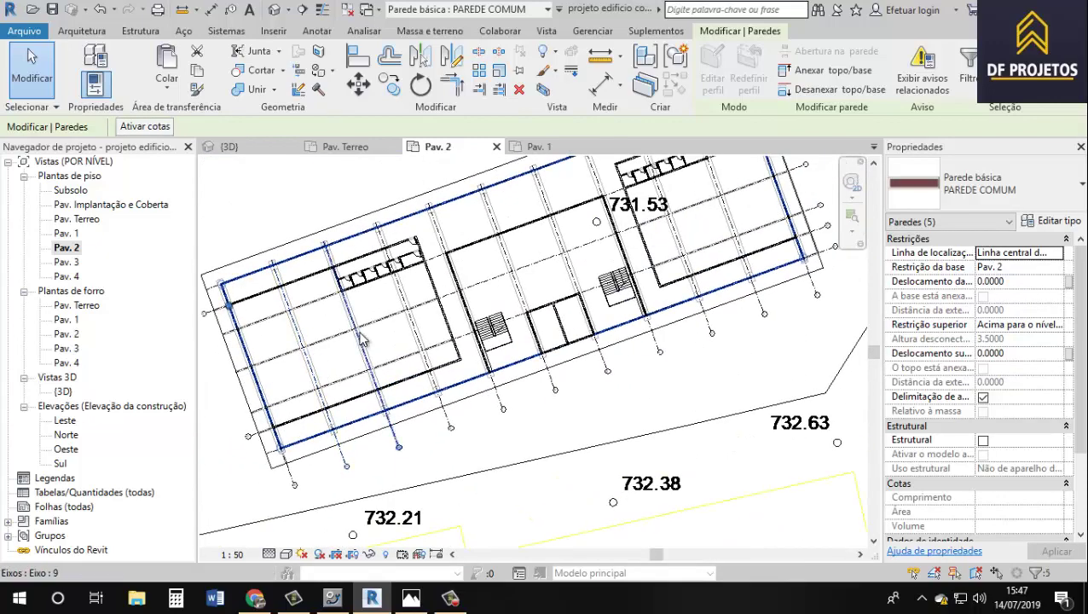
{"action": "middle_click_drag", "start_coordinate": [452, 290], "coordinate": [414, 348]}
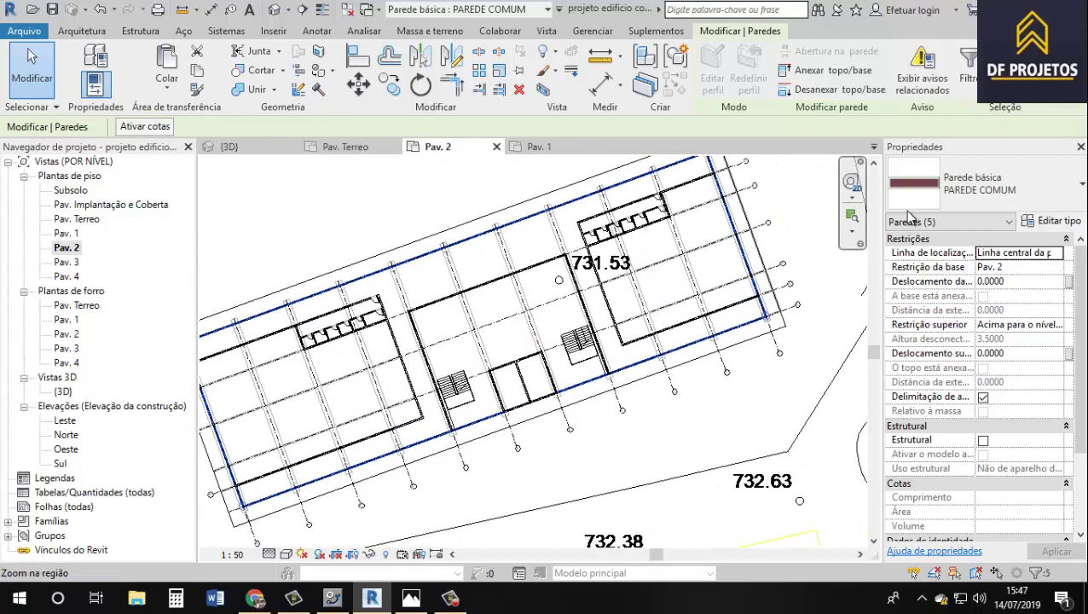
- Change the five selected walls' type to Parede cortina : Vitrine
{"action": "left_click", "coordinate": [989, 193]}
{"action": "scroll", "coordinate": [973, 248], "scroll_direction": "down", "scroll_amount": 1}
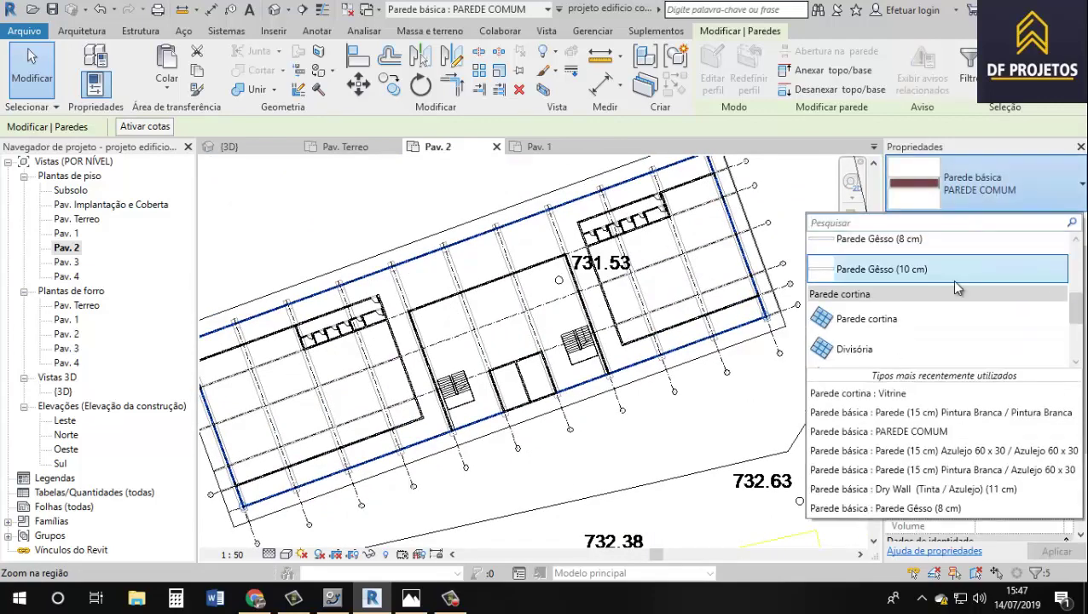
{"action": "scroll", "coordinate": [954, 281], "scroll_direction": "down", "scroll_amount": 3}
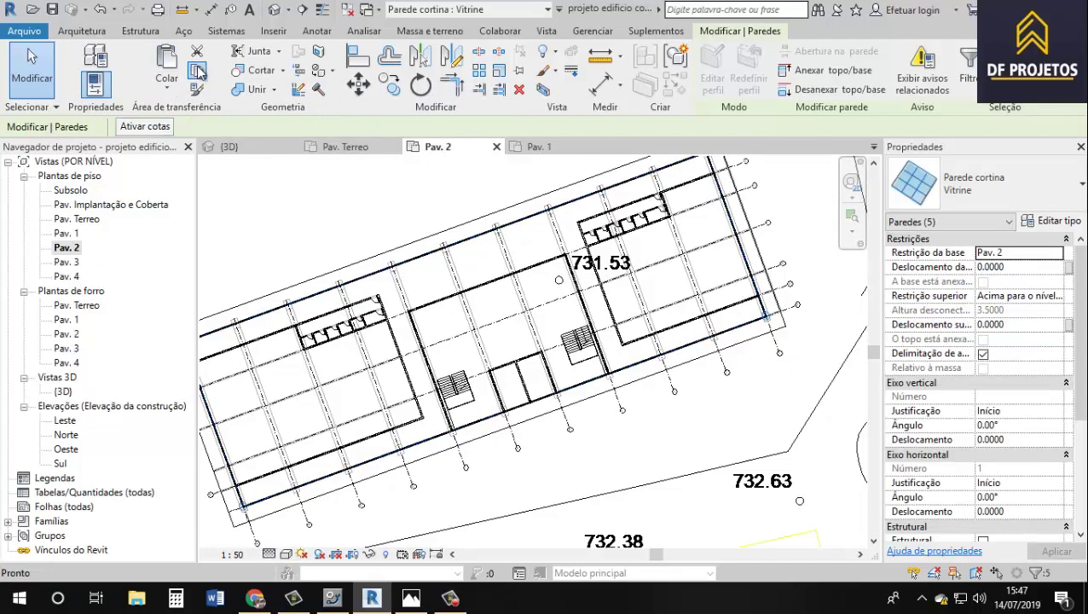
- Paste the copied Vitrine walls aligned to level Pav. 3
{"action": "left_click", "coordinate": [174, 89]}
{"action": "left_click", "coordinate": [196, 145]}
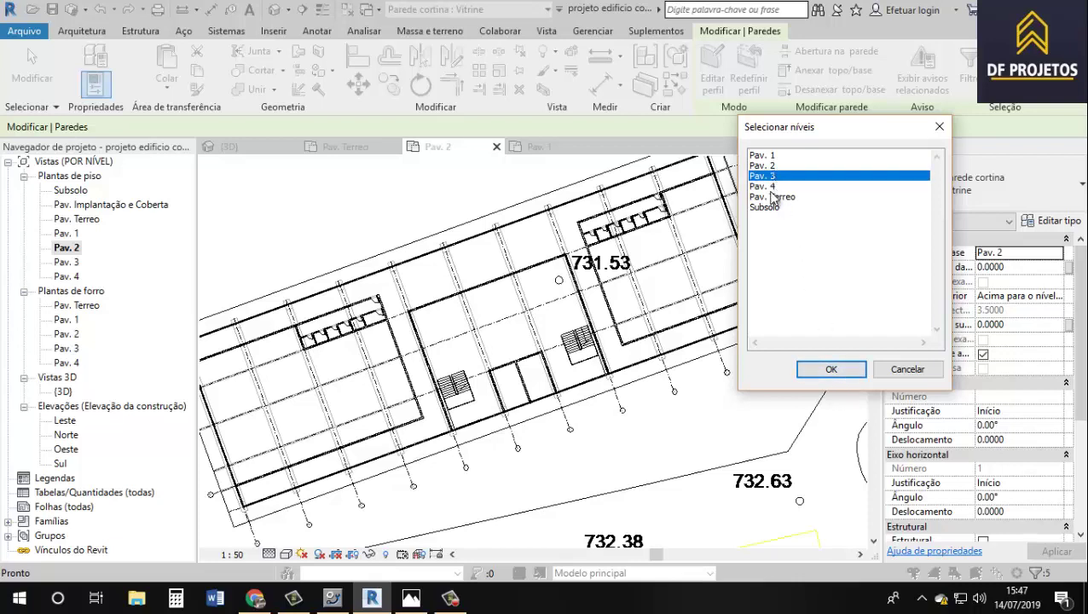
{"action": "left_click", "coordinate": [849, 370]}
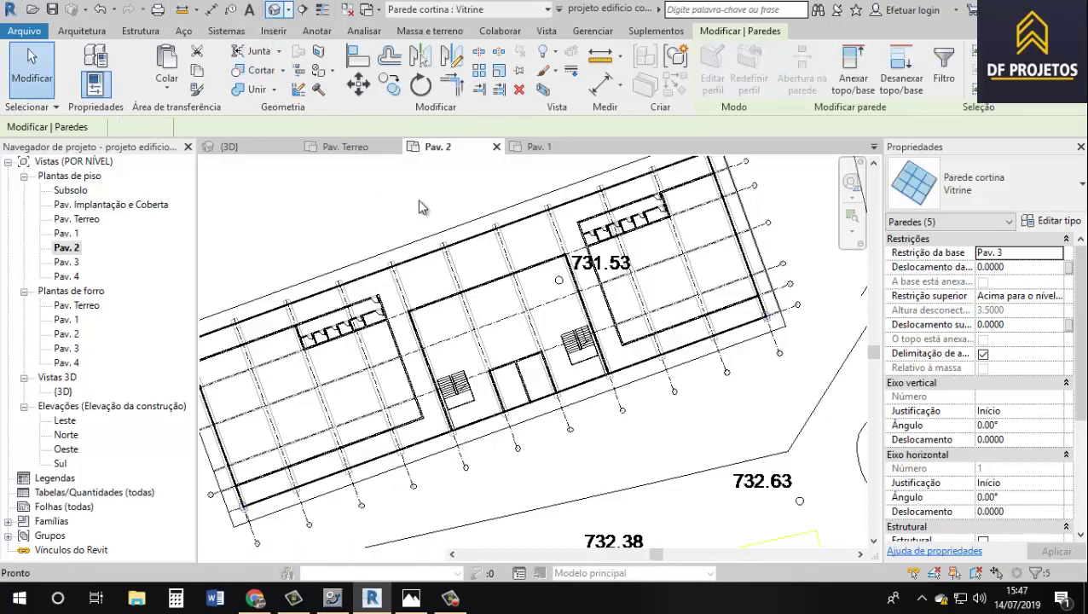
{"action": "key", "text": "ctrl+Tab"}
- Orbit and zoom the 3D view to inspect the glazed Vitrine facades and interior stairs
{"action": "mouse_move", "coordinate": [419, 207]}
{"action": "middle_mouse_down", "text": "shift"}
{"action": "mouse_move", "coordinate": [360, 408]}
{"action": "mouse_move", "coordinate": [492, 351]}
{"action": "mouse_move", "coordinate": [539, 357]}
{"action": "mouse_move", "coordinate": [667, 334]}
{"action": "mouse_move", "coordinate": [528, 290]}
{"action": "mouse_move", "coordinate": [517, 276]}
{"action": "mouse_move", "coordinate": [509, 286]}
{"action": "middle_mouse_up", "text": "shift"}
{"action": "middle_click_drag", "start_coordinate": [601, 287], "coordinate": [546, 382], "text": "shift"}
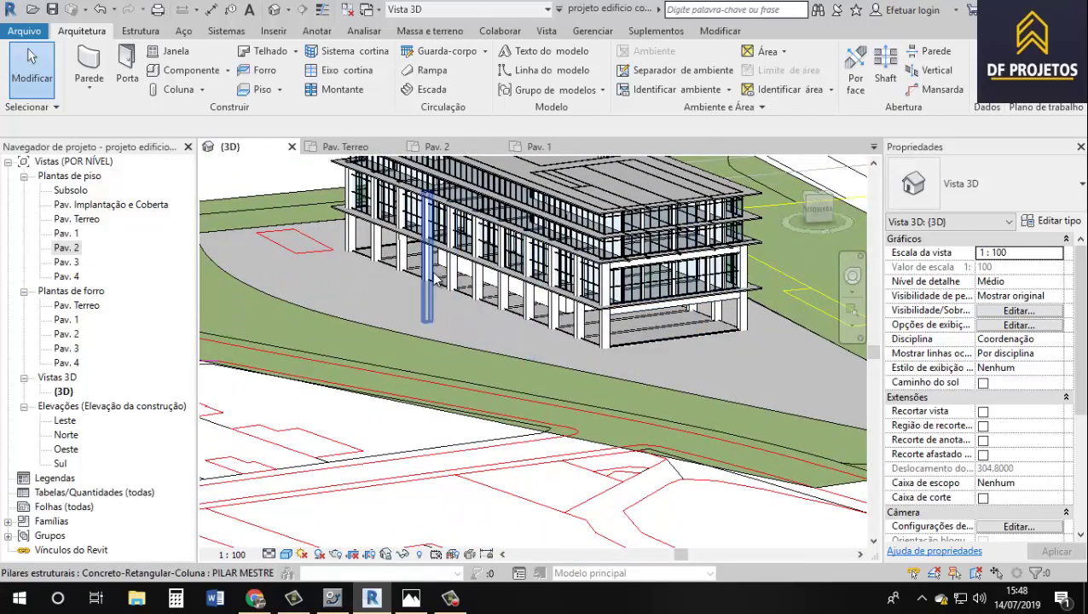
{"action": "middle_click_drag", "start_coordinate": [435, 280], "coordinate": [813, 316], "text": "shift"}
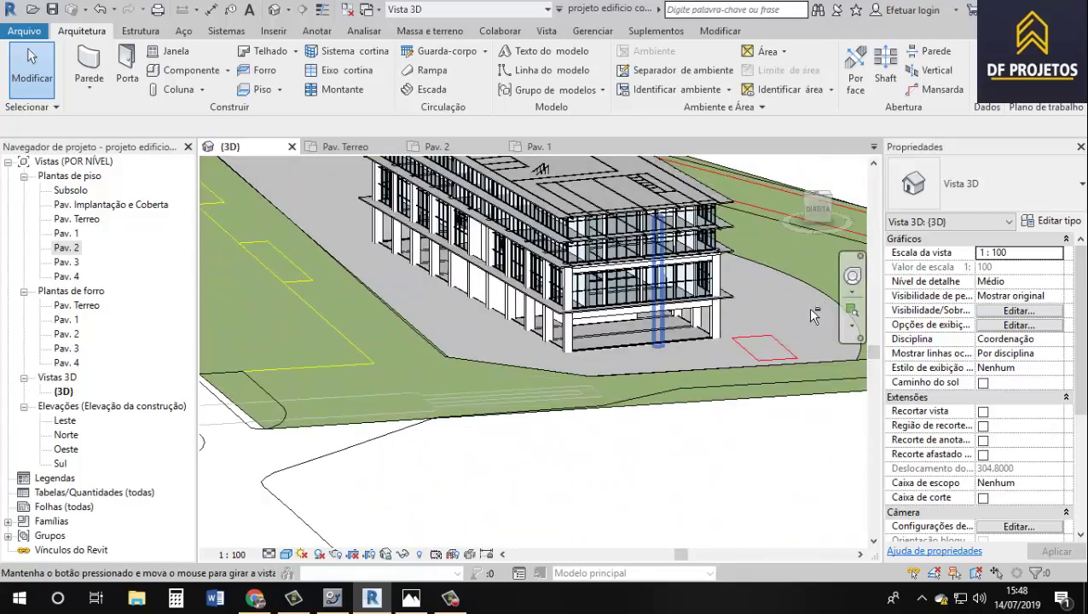
{"action": "mouse_move", "coordinate": [649, 357]}
{"action": "middle_mouse_down", "text": "shift"}
{"action": "mouse_move", "coordinate": [765, 347]}
{"action": "mouse_move", "coordinate": [636, 369]}
{"action": "mouse_move", "coordinate": [561, 310]}
{"action": "middle_mouse_up", "text": "shift"}
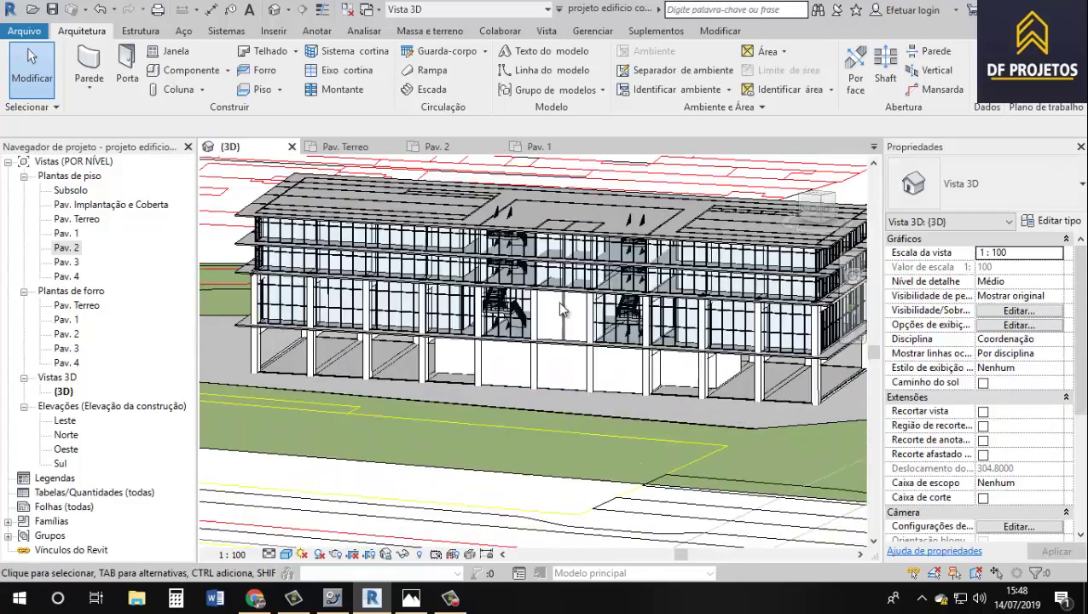
{"action": "scroll", "coordinate": [561, 310], "scroll_direction": "up", "scroll_amount": 3}
{"action": "scroll", "coordinate": [620, 336], "scroll_direction": "up", "scroll_amount": 2}
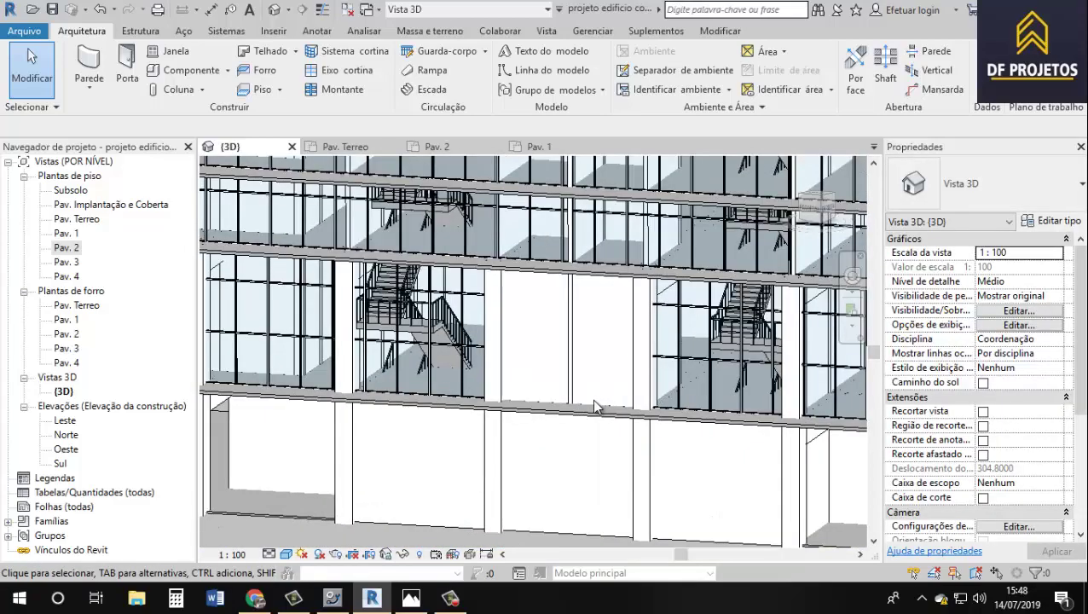
{"action": "middle_click_drag", "start_coordinate": [554, 316], "coordinate": [563, 438]}
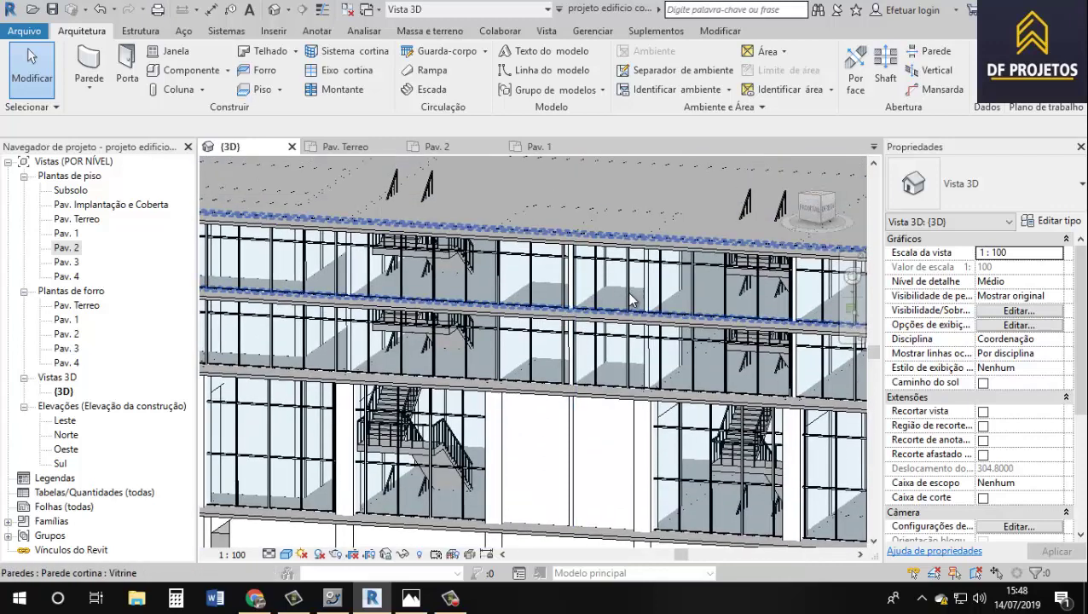
{"action": "middle_click_drag", "start_coordinate": [547, 401], "coordinate": [556, 381], "text": "shift"}
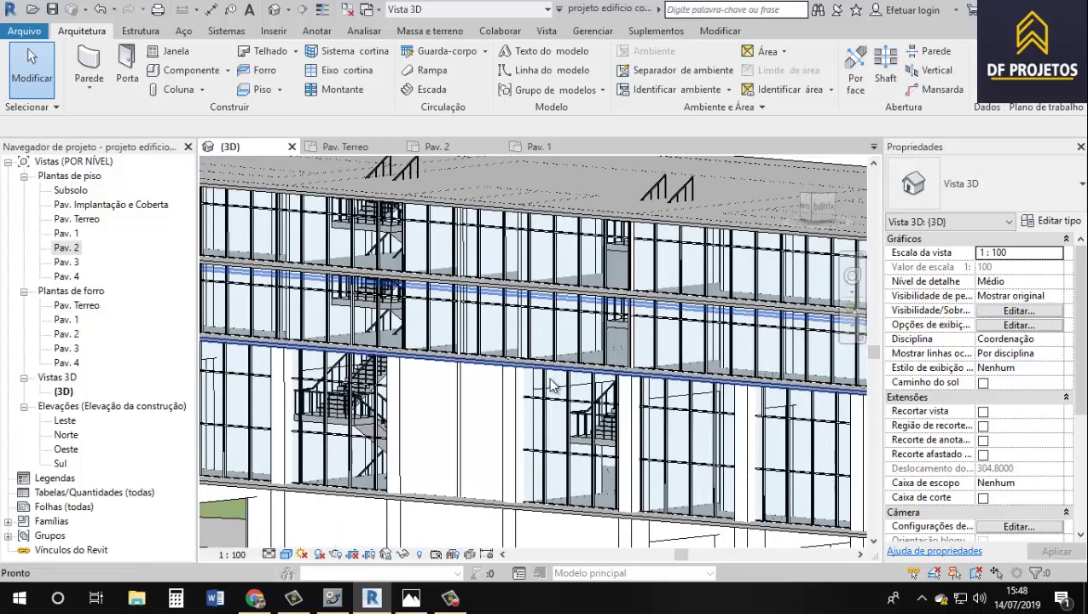
- Make the solid Pav. 1 facade wall a Parede cortina : Vitrine curtain wall
{"action": "left_click", "coordinate": [491, 502]}
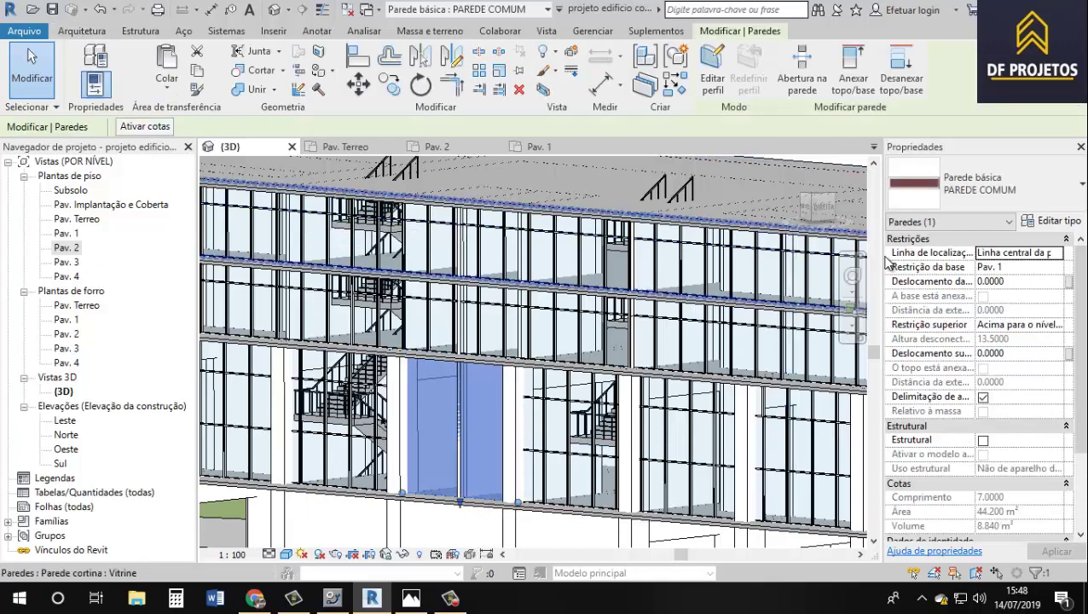
{"action": "left_click", "coordinate": [972, 186]}
{"action": "scroll", "coordinate": [971, 312], "scroll_direction": "down", "scroll_amount": 3}
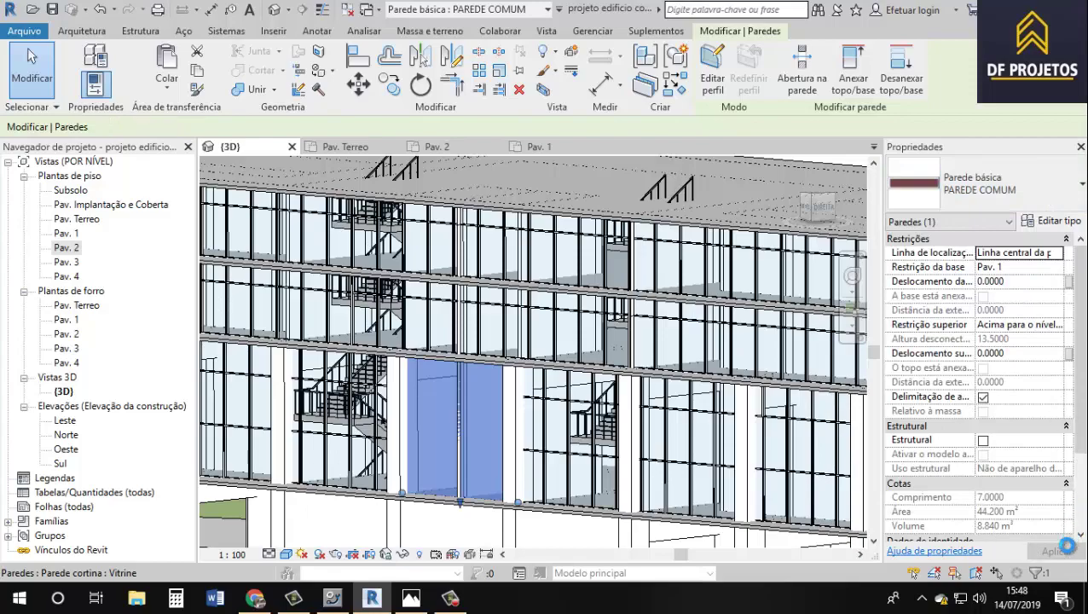
{"action": "scroll", "coordinate": [563, 327], "scroll_direction": "down", "scroll_amount": 4}
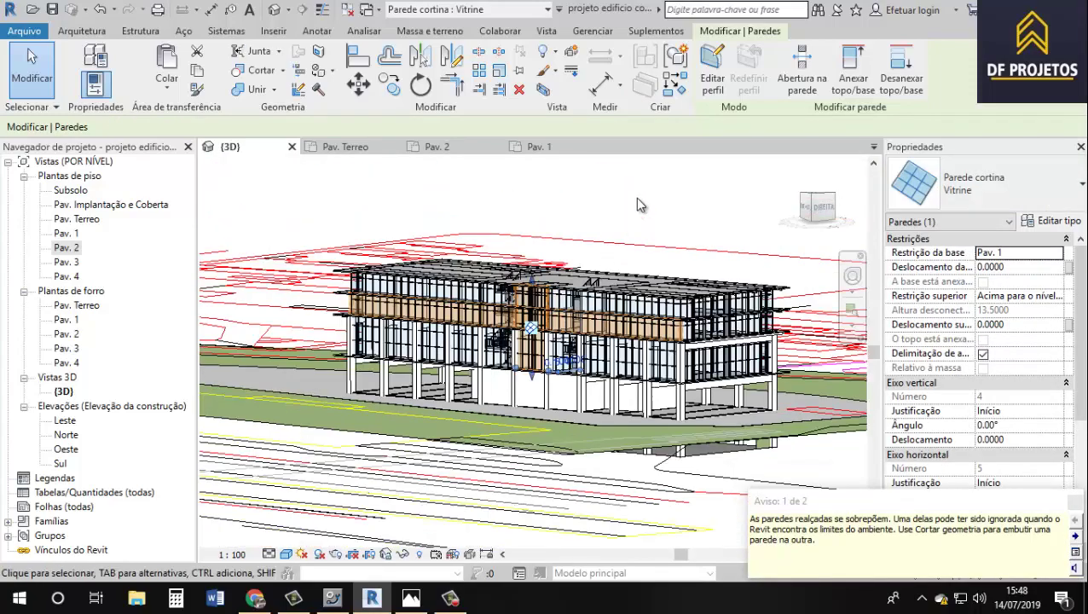
{"action": "key", "text": "Escape"}
- Zoom on the facade and select one of its curtain grid lines
{"action": "scroll", "coordinate": [531, 340], "scroll_direction": "up", "scroll_amount": 4}
{"action": "scroll", "coordinate": [521, 343], "scroll_direction": "up", "scroll_amount": 3}
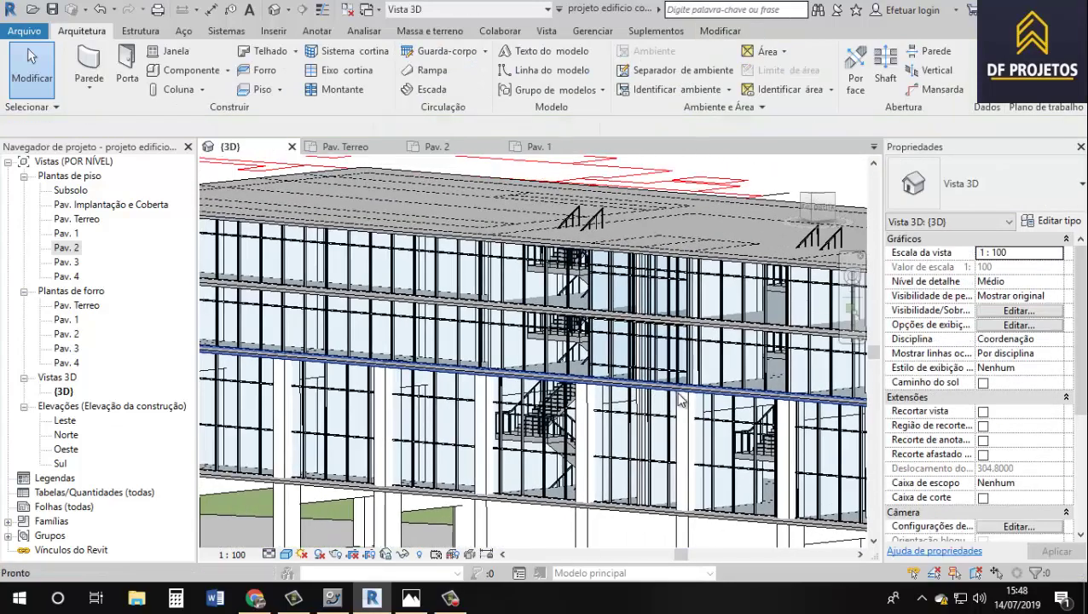
{"action": "scroll", "coordinate": [478, 350], "scroll_direction": "up", "scroll_amount": 2}
{"action": "scroll", "coordinate": [470, 352], "scroll_direction": "down", "scroll_amount": 2}
{"action": "scroll", "coordinate": [495, 362], "scroll_direction": "down", "scroll_amount": 2}
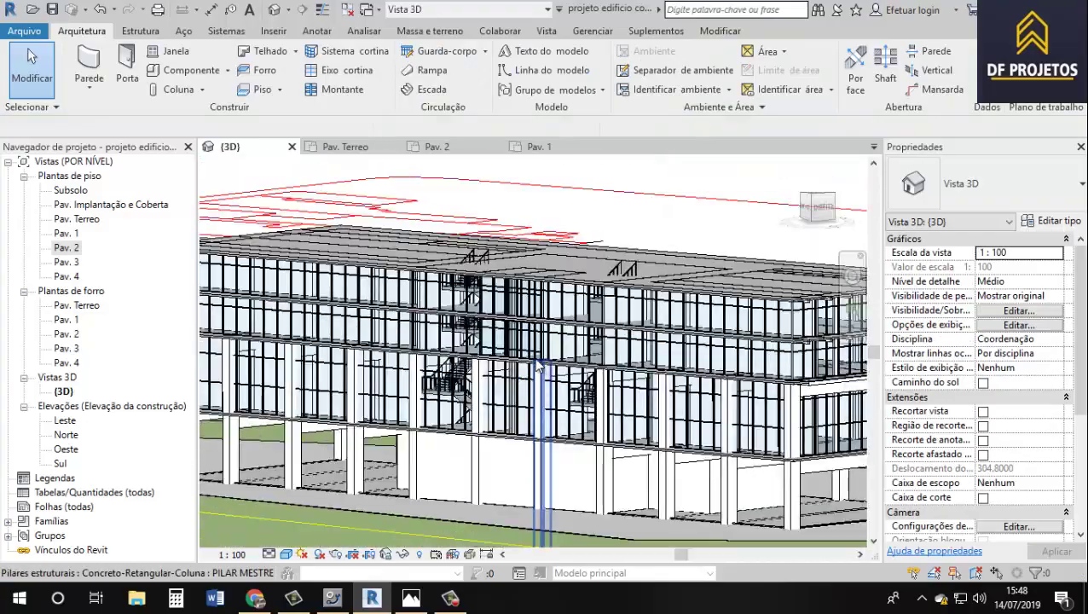
{"action": "left_click", "coordinate": [529, 375]}
{"action": "mouse_move", "coordinate": [529, 375]}
{"action": "middle_mouse_down", "text": "shift"}
{"action": "mouse_move", "coordinate": [689, 422]}
{"action": "mouse_move", "coordinate": [528, 430]}
{"action": "mouse_move", "coordinate": [569, 417]}
{"action": "mouse_move", "coordinate": [577, 323]}
{"action": "middle_mouse_up", "text": "shift"}
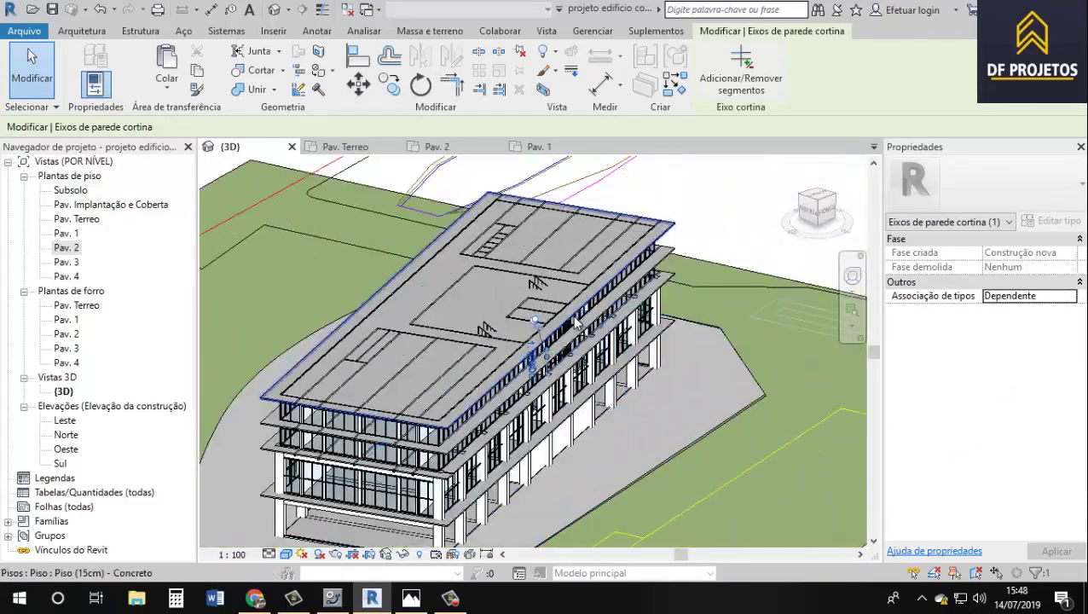
{"action": "left_click", "coordinate": [711, 227]}
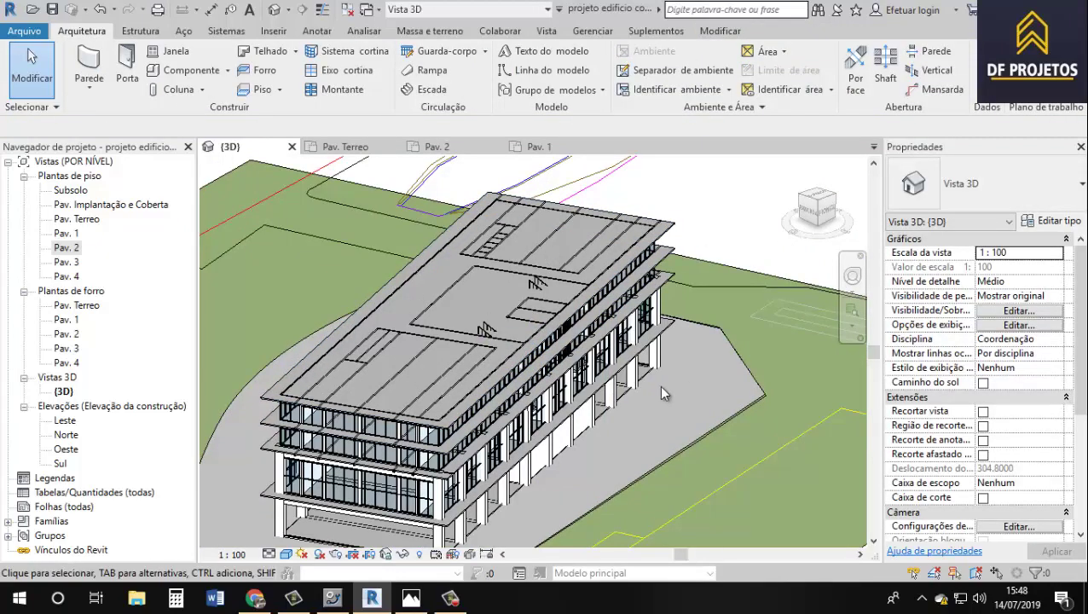
{"action": "mouse_move", "coordinate": [510, 367]}
{"action": "middle_mouse_down", "text": "shift"}
{"action": "mouse_move", "coordinate": [625, 422]}
{"action": "mouse_move", "coordinate": [565, 318]}
{"action": "middle_mouse_up", "text": "shift"}
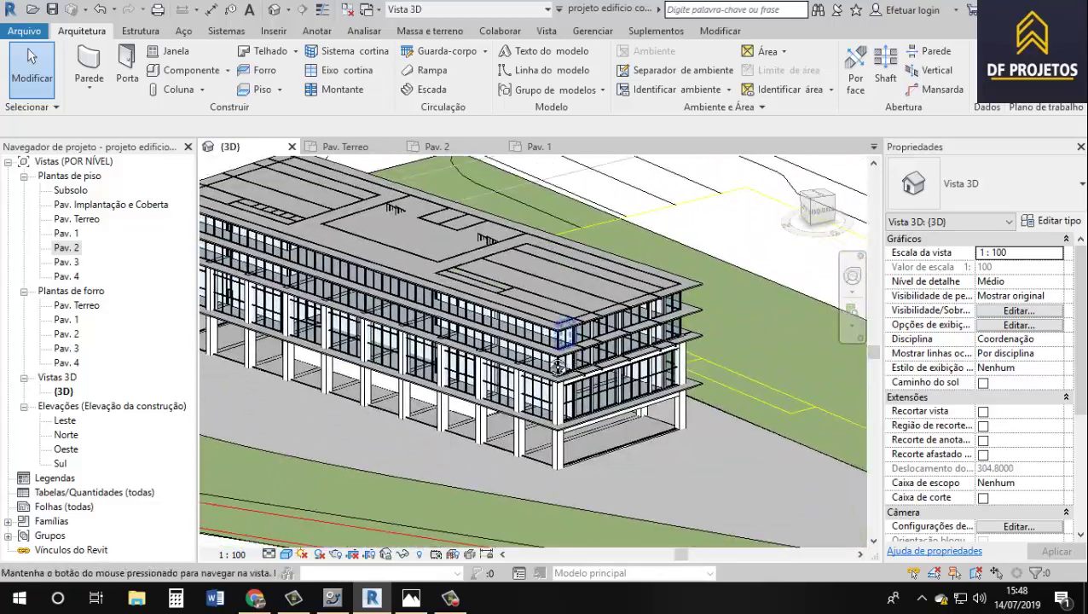
{"action": "middle_click_drag", "start_coordinate": [558, 367], "coordinate": [519, 376], "text": "shift"}
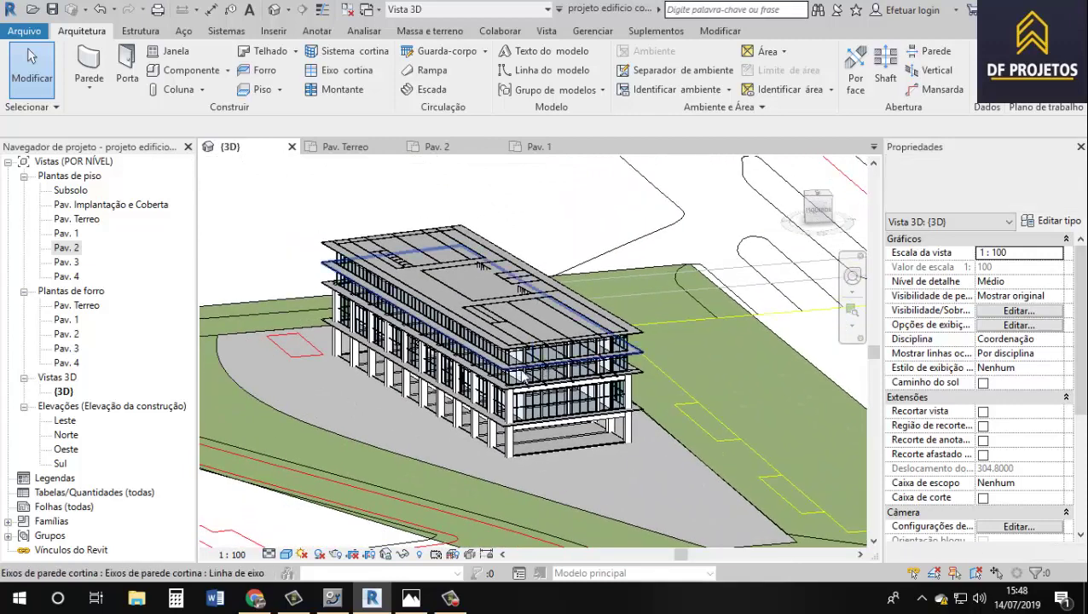
{"action": "scroll", "coordinate": [521, 377], "scroll_direction": "up", "scroll_amount": 3}
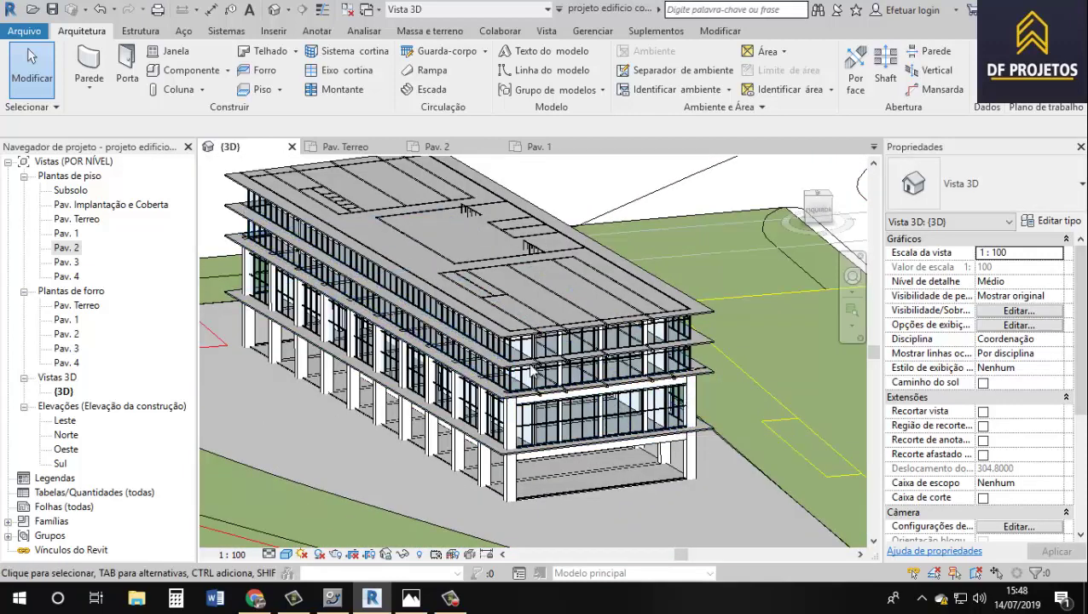
{"action": "middle_click_drag", "start_coordinate": [516, 432], "coordinate": [499, 299], "text": "shift"}
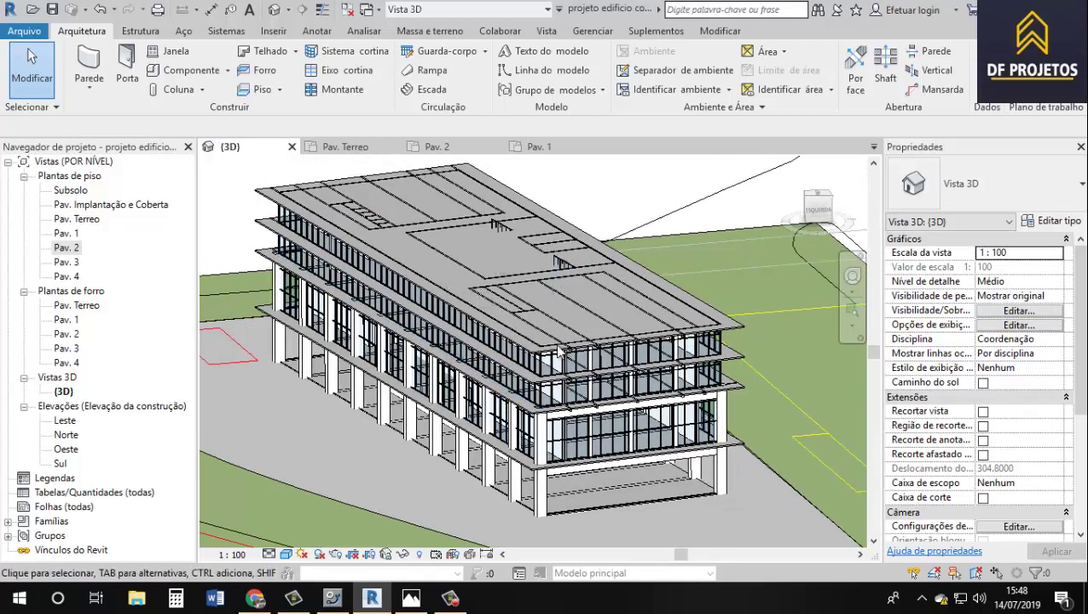
{"action": "mouse_move", "coordinate": [557, 433]}
{"action": "middle_mouse_down", "text": "shift"}
{"action": "mouse_move", "coordinate": [647, 357]}
{"action": "mouse_move", "coordinate": [539, 379]}
{"action": "mouse_move", "coordinate": [613, 452]}
{"action": "middle_mouse_up", "text": "shift"}
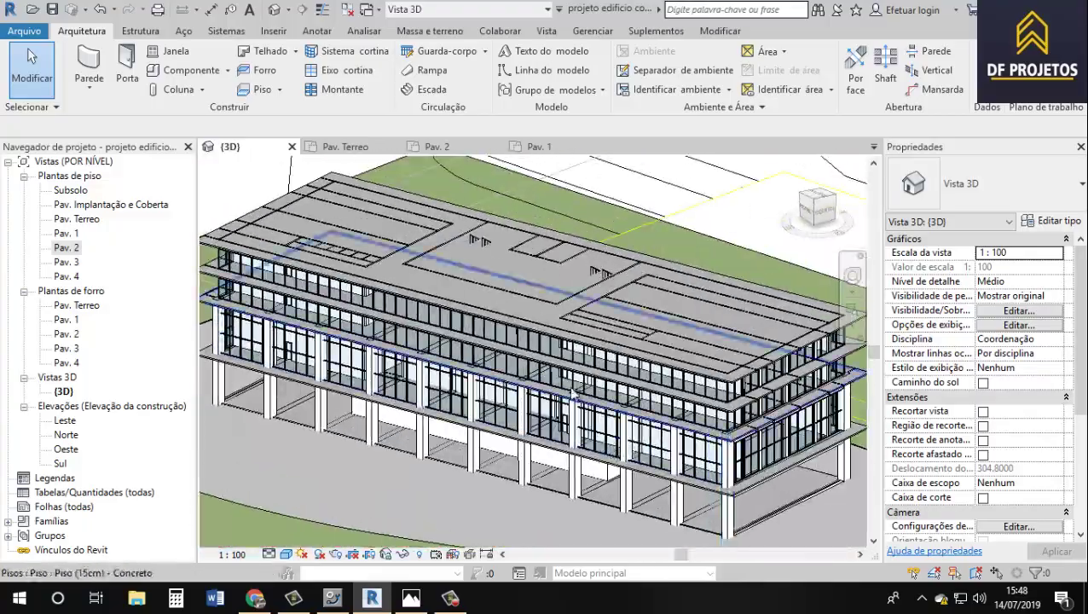
{"action": "middle_click_drag", "start_coordinate": [573, 394], "coordinate": [550, 444], "text": "shift"}
{"action": "mouse_move", "coordinate": [634, 450]}
{"action": "middle_mouse_down", "text": "shift"}
{"action": "mouse_move", "coordinate": [430, 365]}
{"action": "mouse_move", "coordinate": [646, 391]}
{"action": "middle_mouse_up", "text": "shift"}
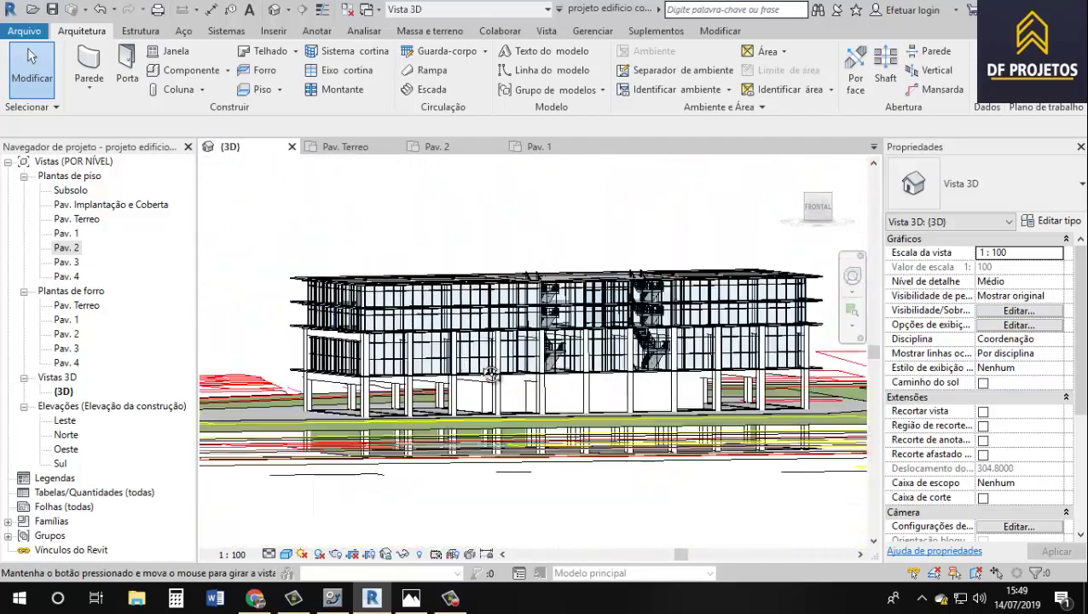